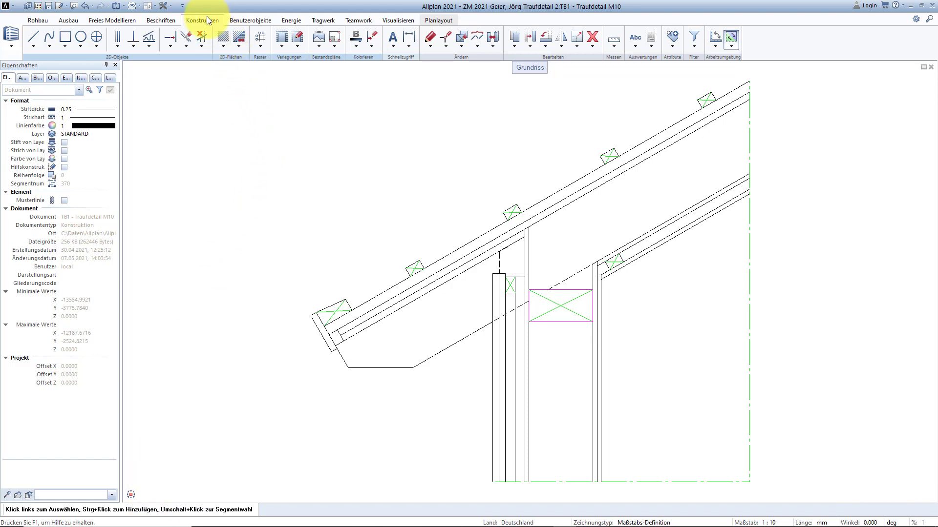
- Show the 2D area fill types (hatching, pattern, fill) listed under the Schraffur button
left_click(223, 47)
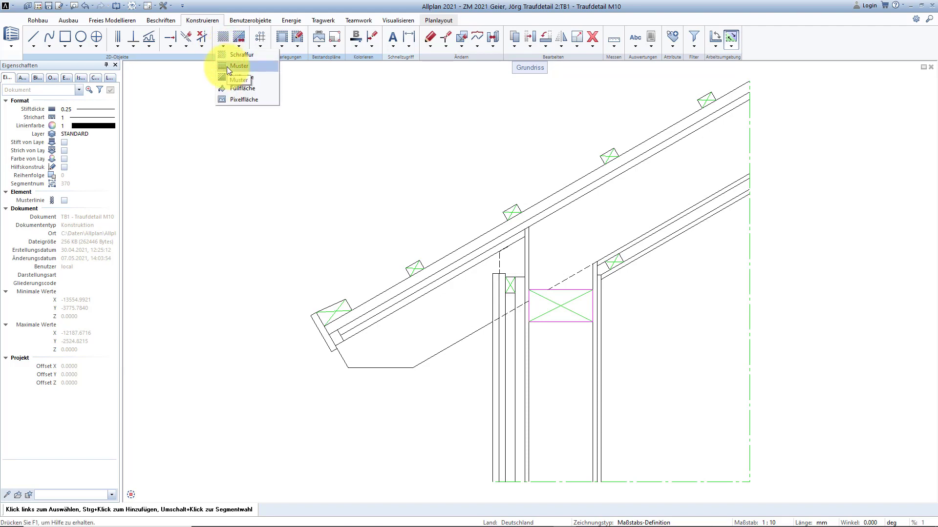
- Start a Muster area with pen thickness 0.18 (pen 8), keeping layer FL_MUST
left_click(226, 66)
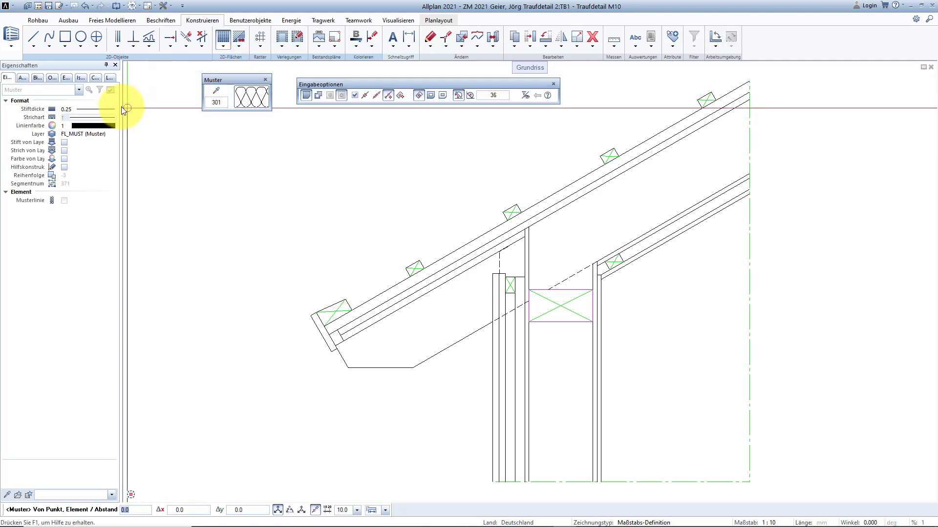
left_click(101, 108)
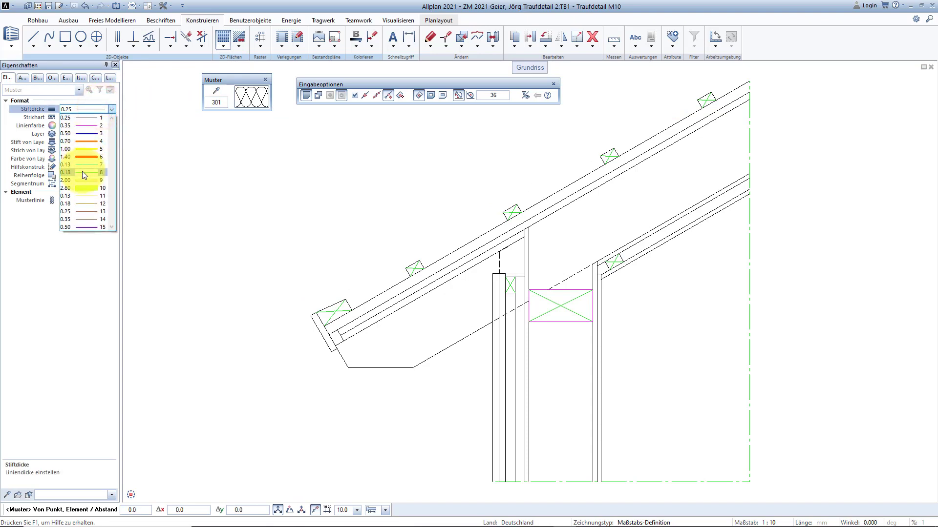
left_click(82, 172)
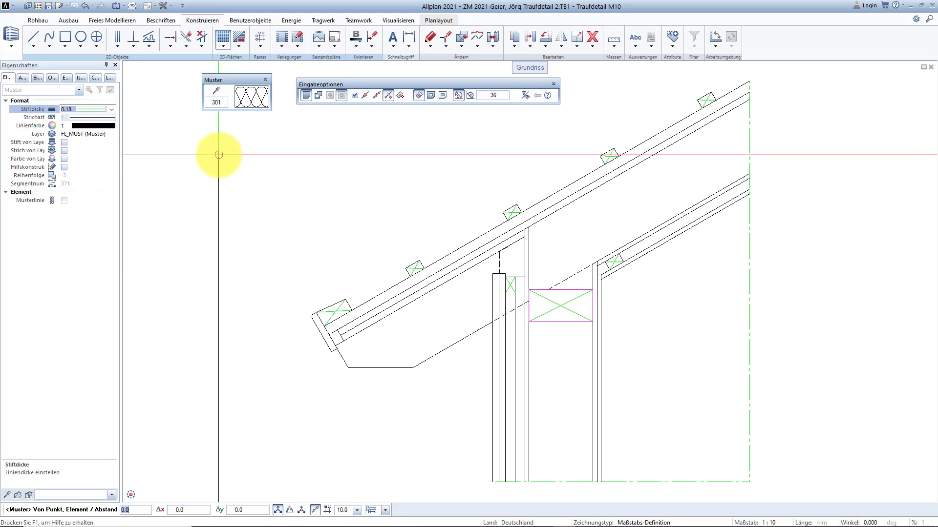
left_click(80, 136)
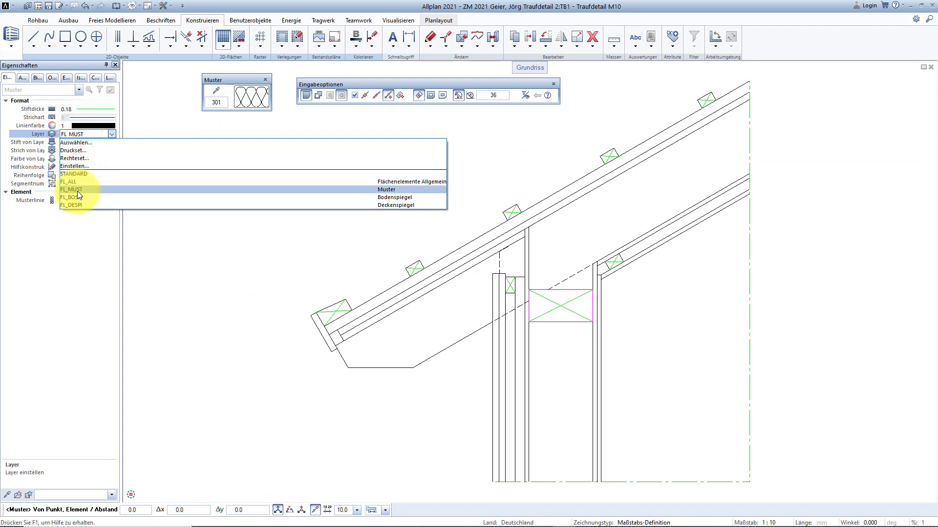
left_click(78, 189)
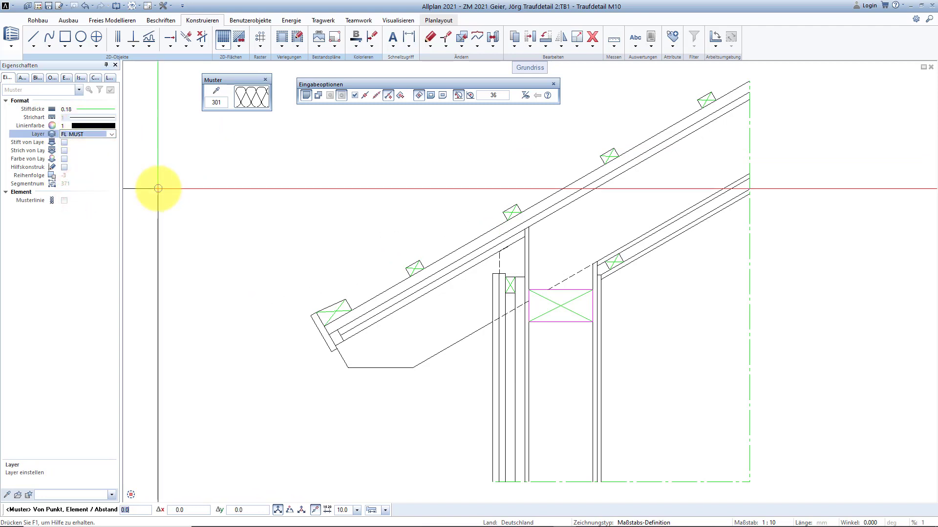
- Set the 301 Wärmedämmung pattern angle to 0°, then back to 30°
left_click(251, 104)
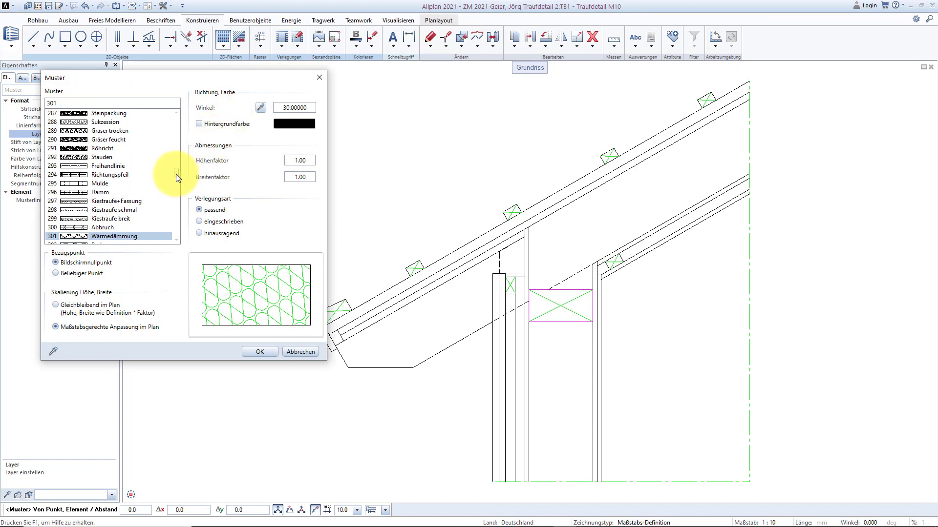
left_click_drag(176, 174, 177, 177)
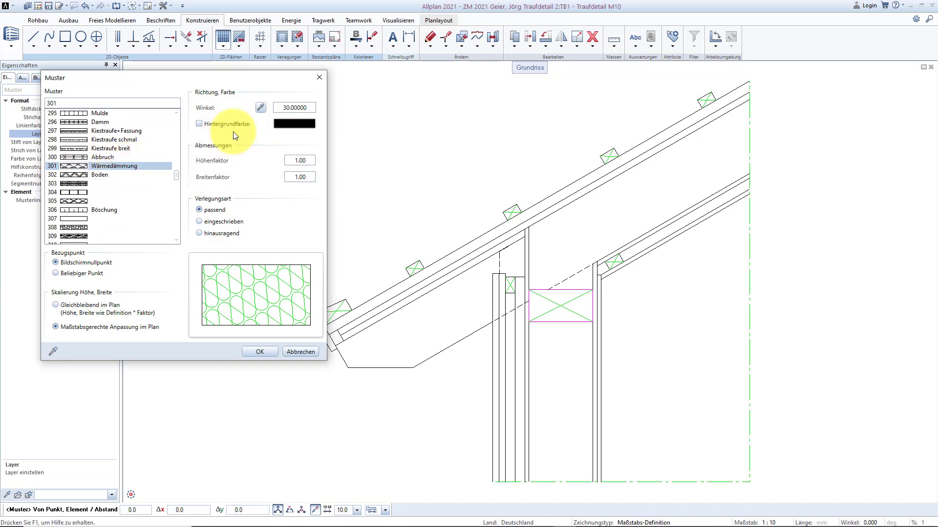
double_click(310, 107)
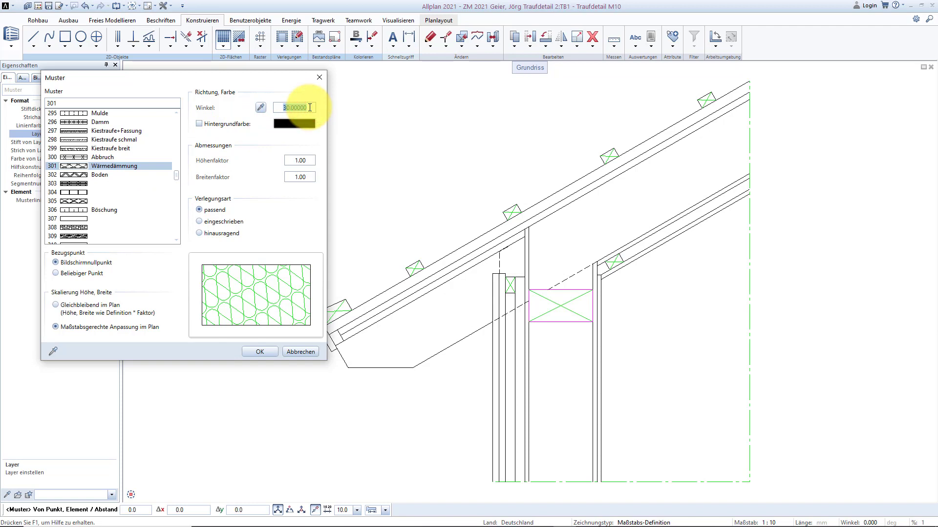
type("0")
key("Tab")
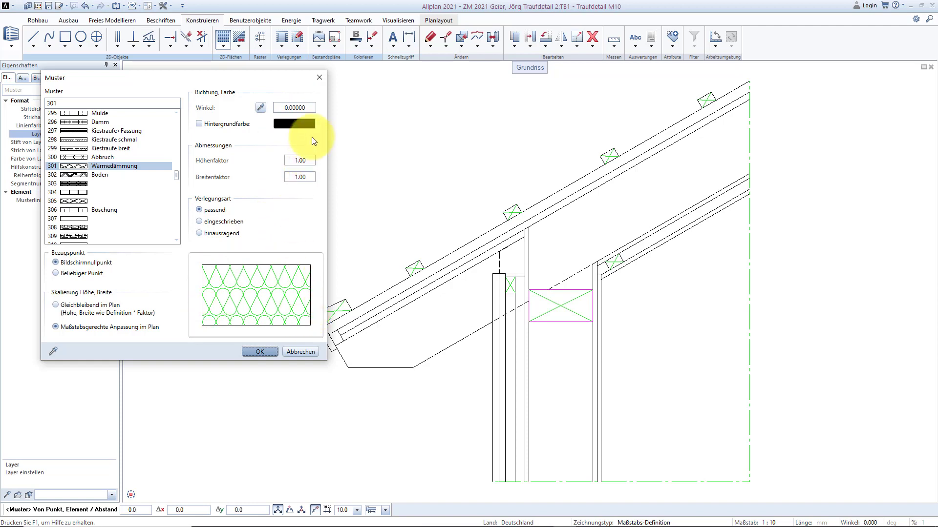
double_click(313, 108)
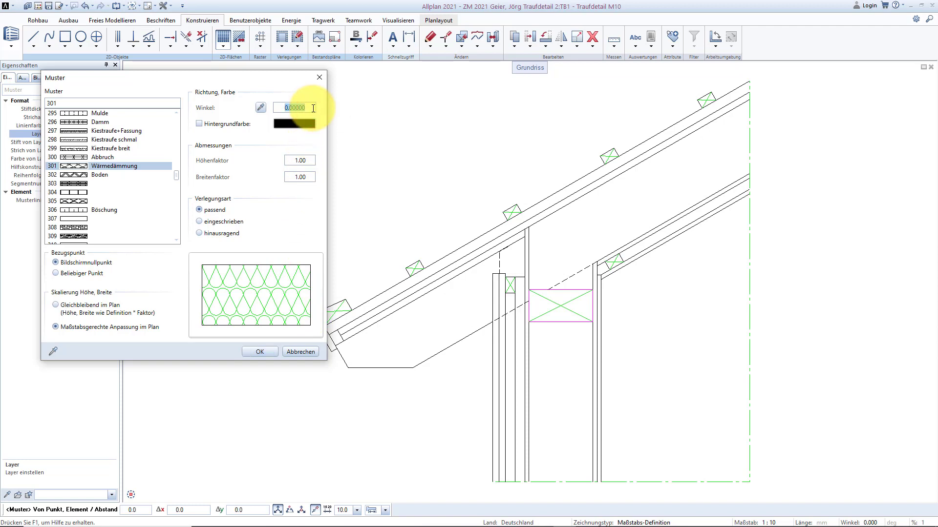
type("30")
key("Tab")
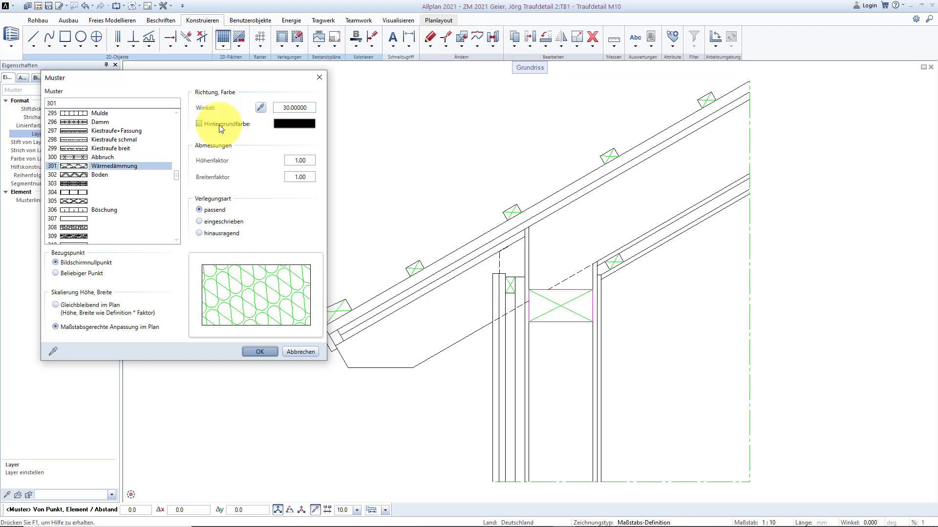
- Try the eingeschrieben and hinausragend layouts, keep passend, and accept the pattern settings
left_click(303, 177)
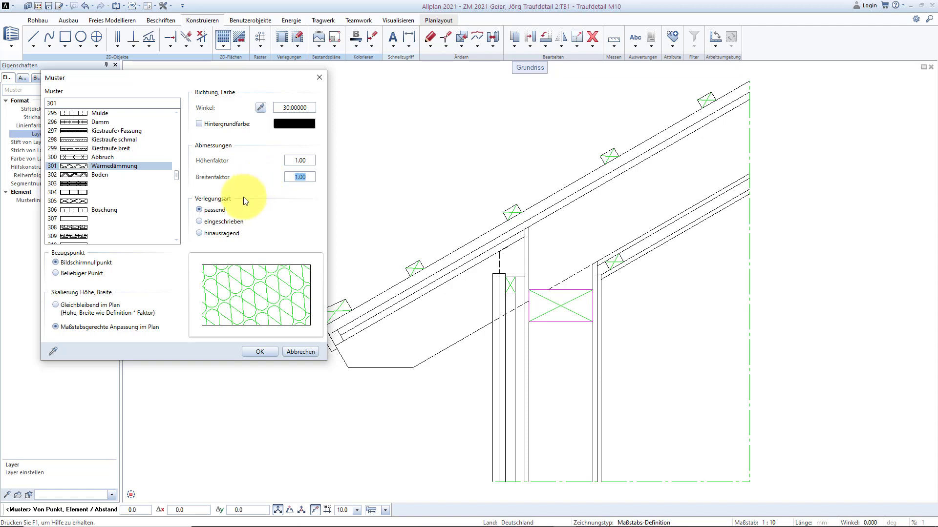
left_click(215, 223)
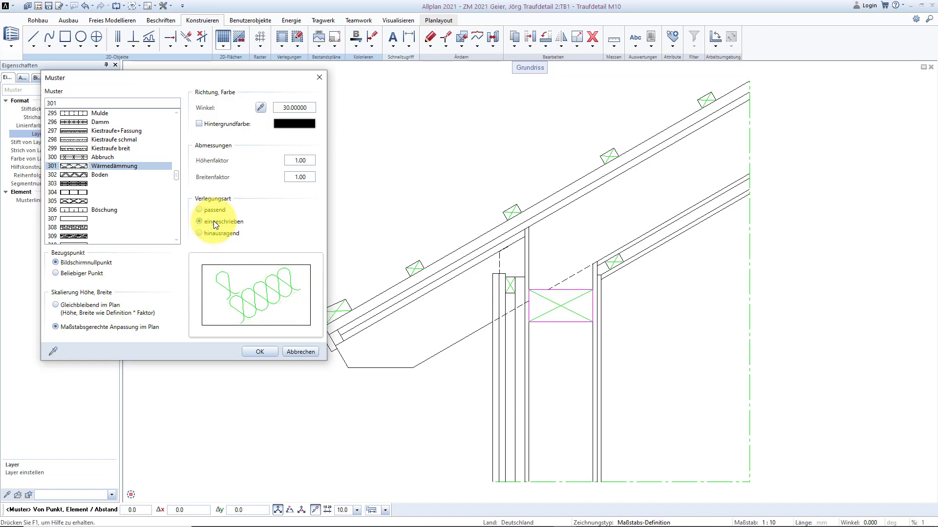
left_click(212, 233)
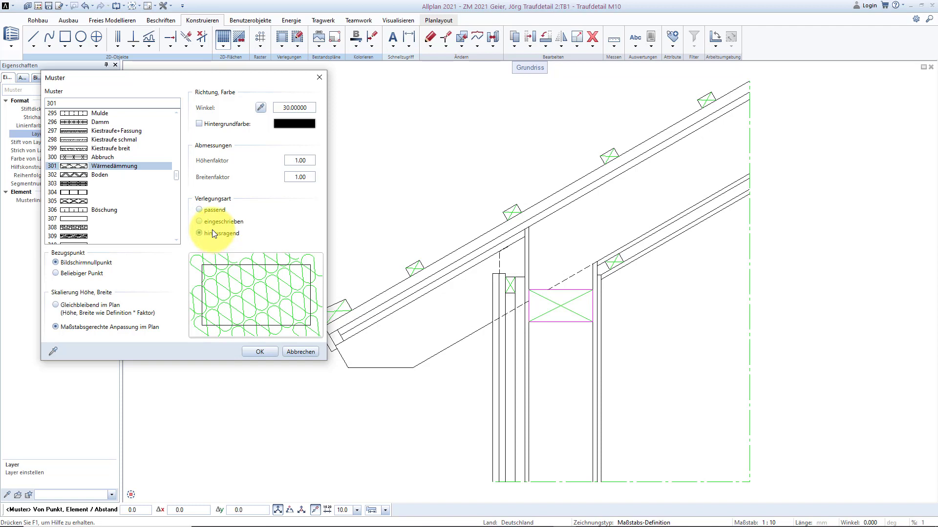
left_click(205, 211)
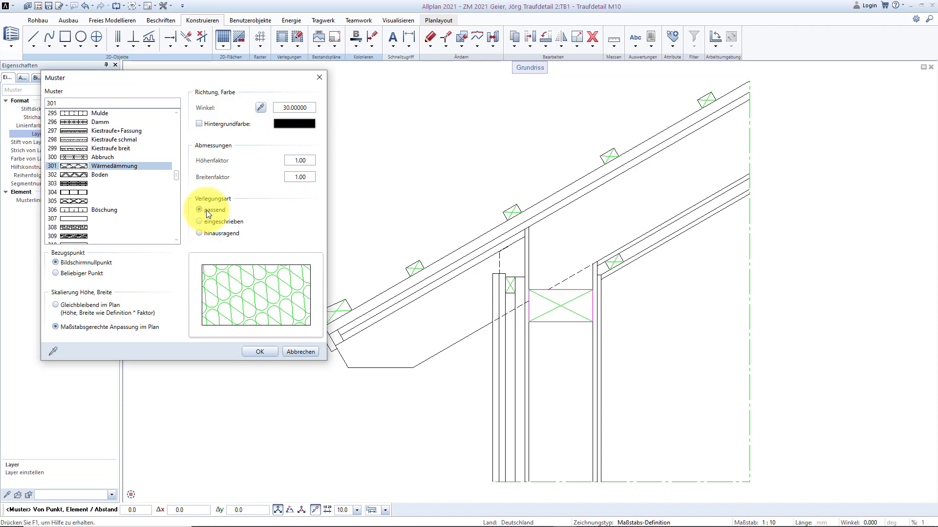
left_click(256, 353)
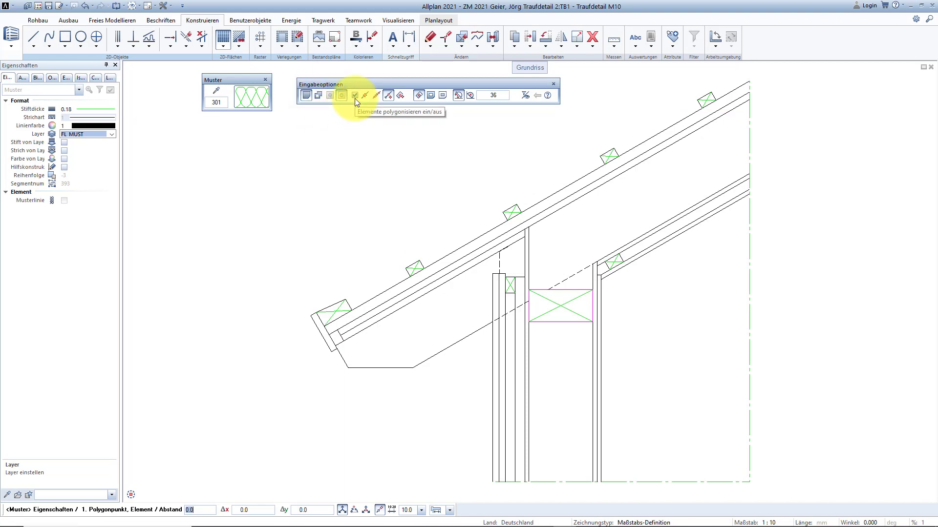
- Turn off automatic area detection and switch to polygon outline entry
left_click(418, 98)
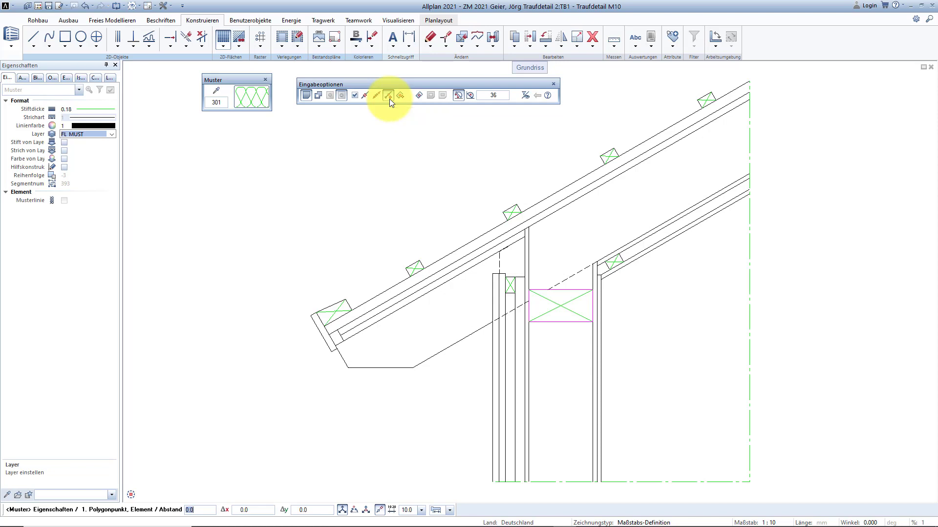
left_click(389, 99)
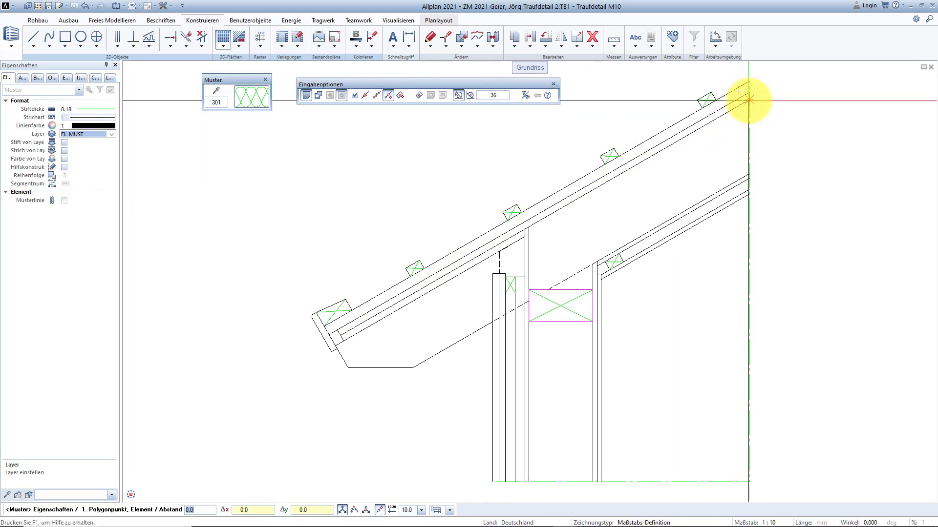
- Outline the sloped insulation zone between the rafters with six corners, closing the fill
left_click(750, 99)
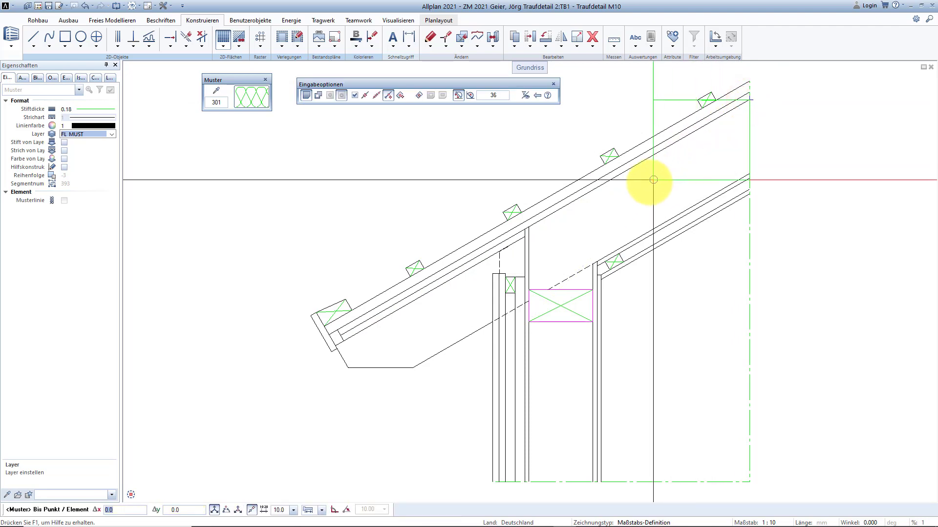
left_click(528, 227)
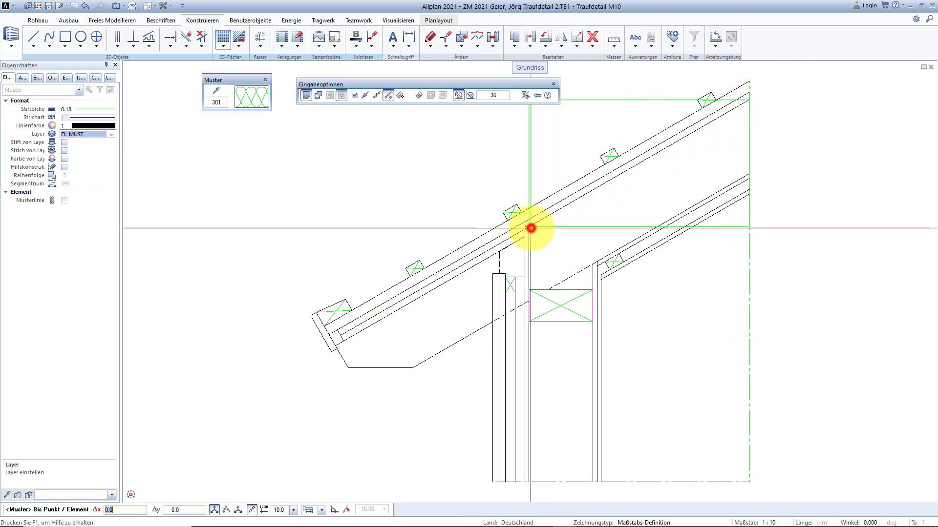
left_click(527, 290)
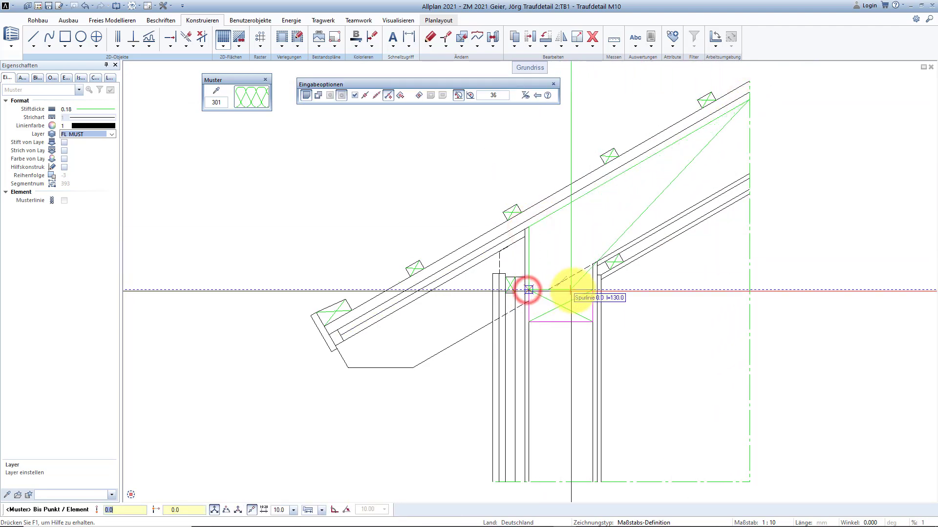
left_click(591, 290)
left_click(592, 263)
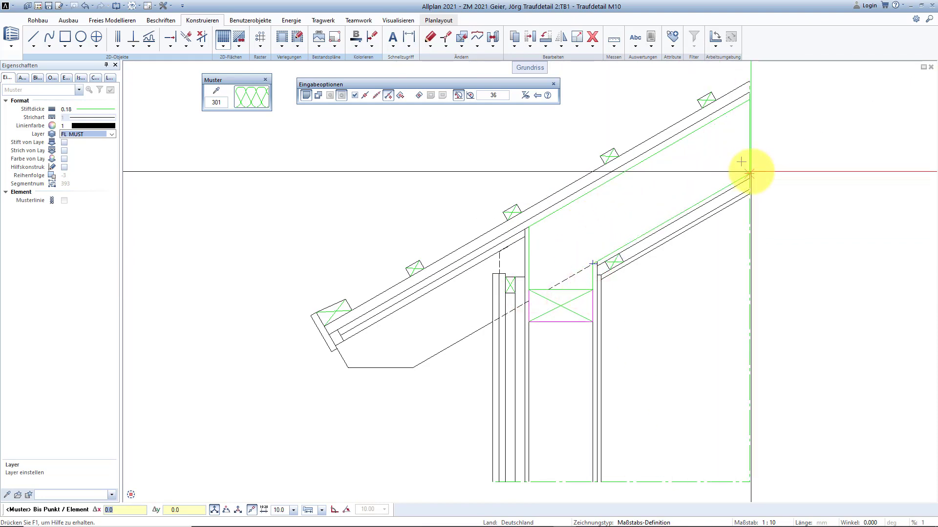
left_click(750, 174)
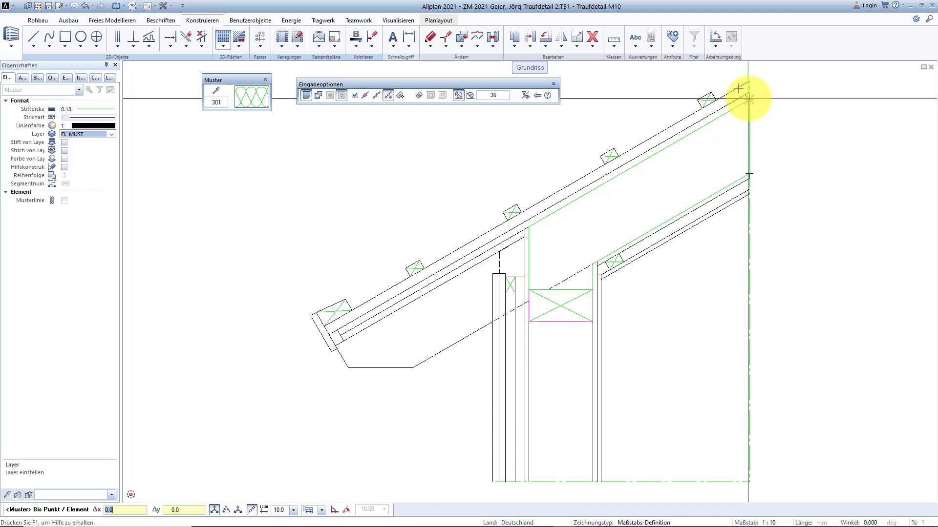
left_click(748, 100)
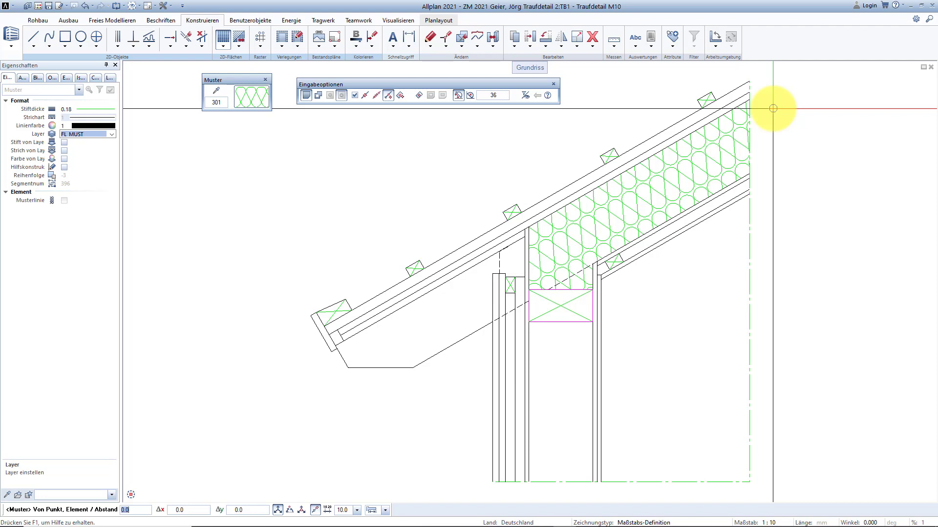
key("Escape")
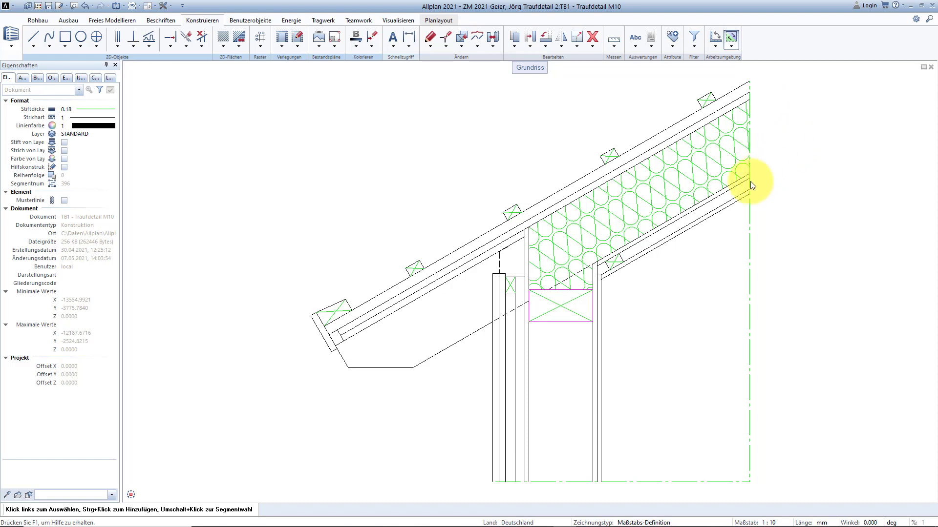
- Change the insulation pattern's height and width factors to 2.00 and apply
double_click(638, 193)
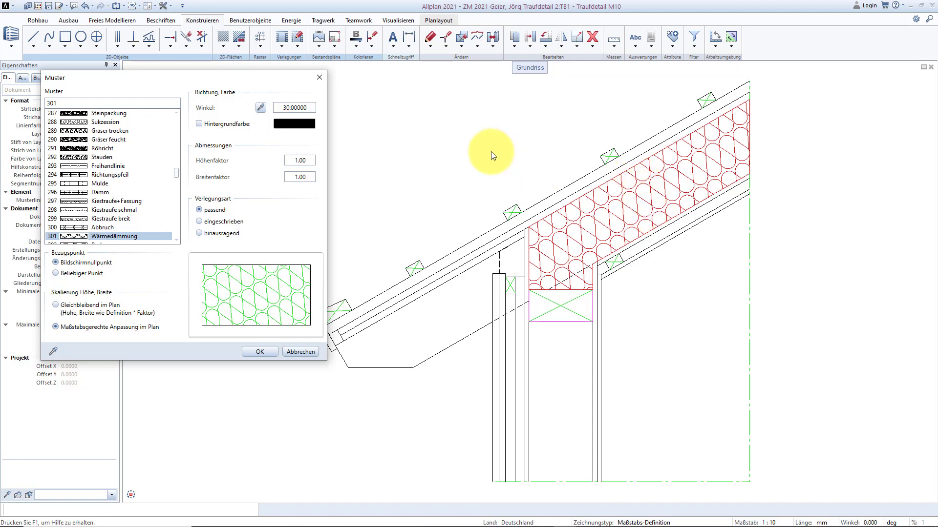
double_click(305, 158)
type("2")
key("Return")
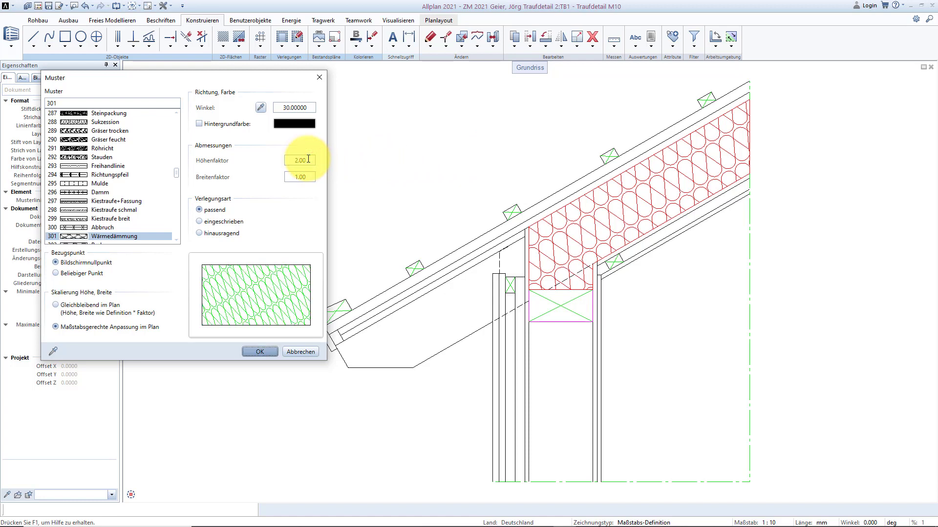
double_click(311, 178)
type("2")
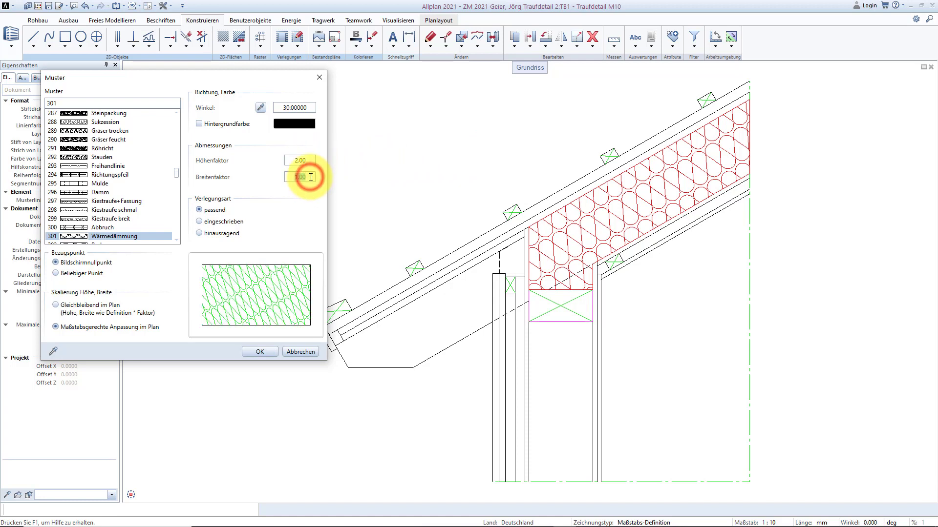
key("Return")
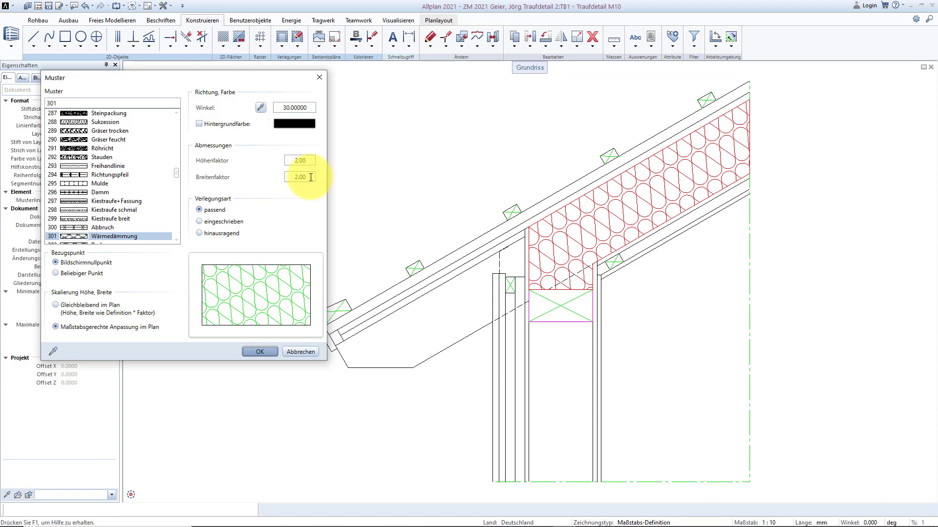
left_click(259, 348)
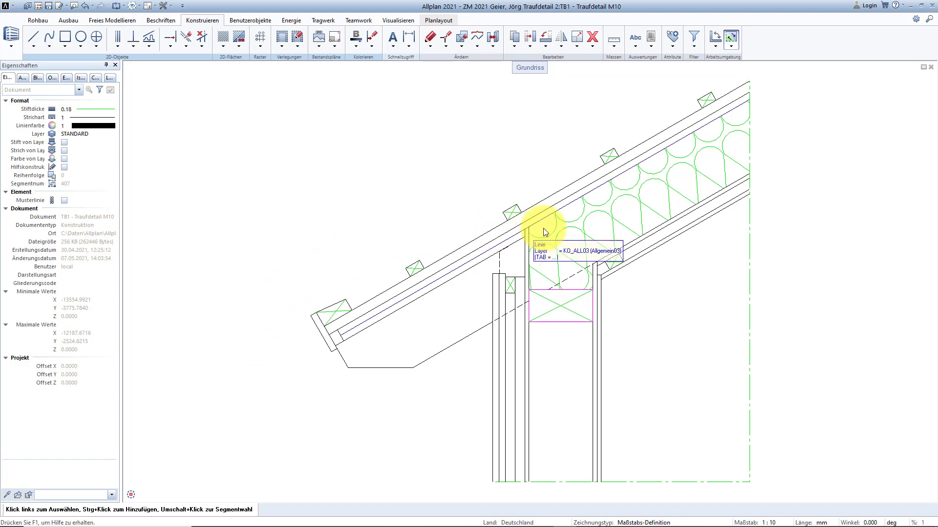
- Anchor the insulation pattern to a Beliebiger Punkt reference at the rafter corner
double_click(573, 227)
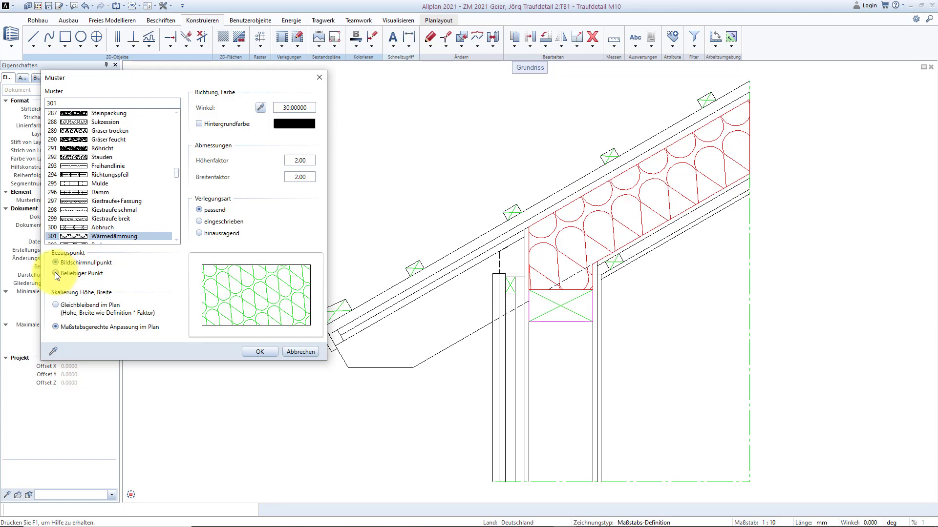
left_click(56, 273)
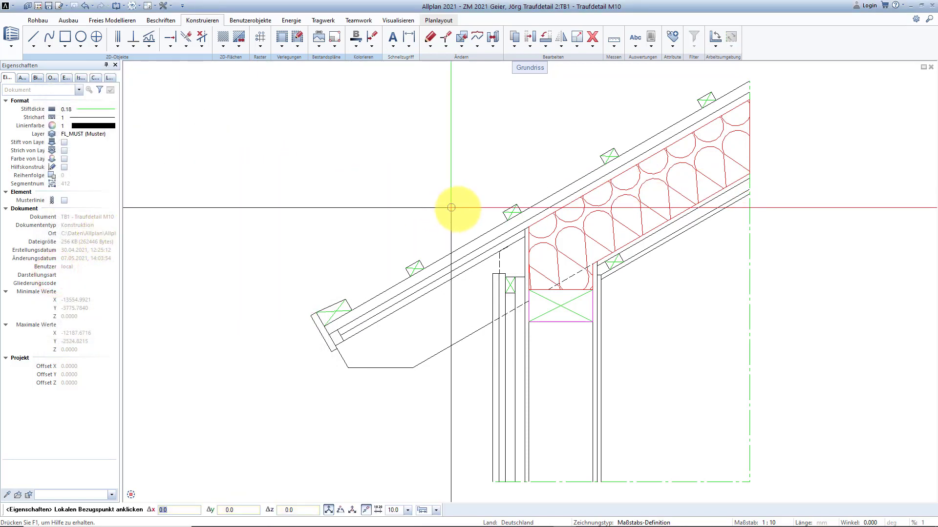
left_click(528, 227)
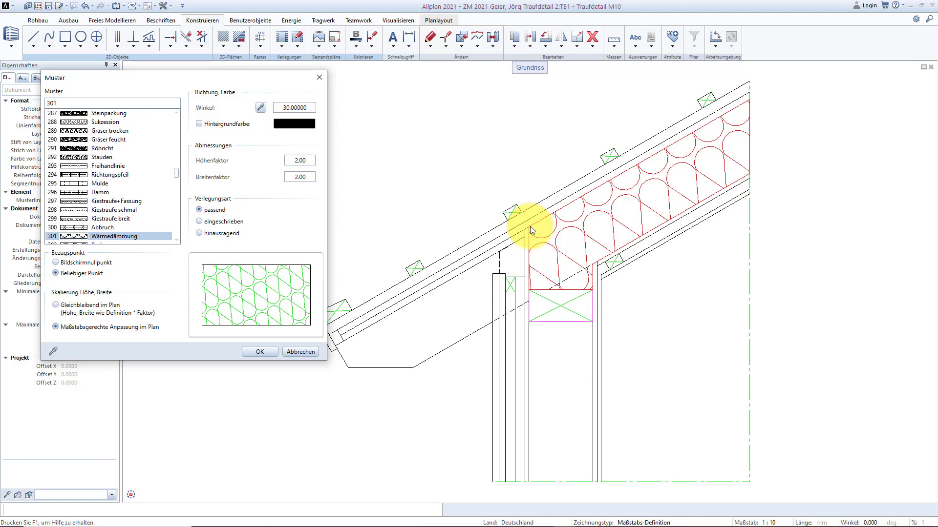
left_click(256, 355)
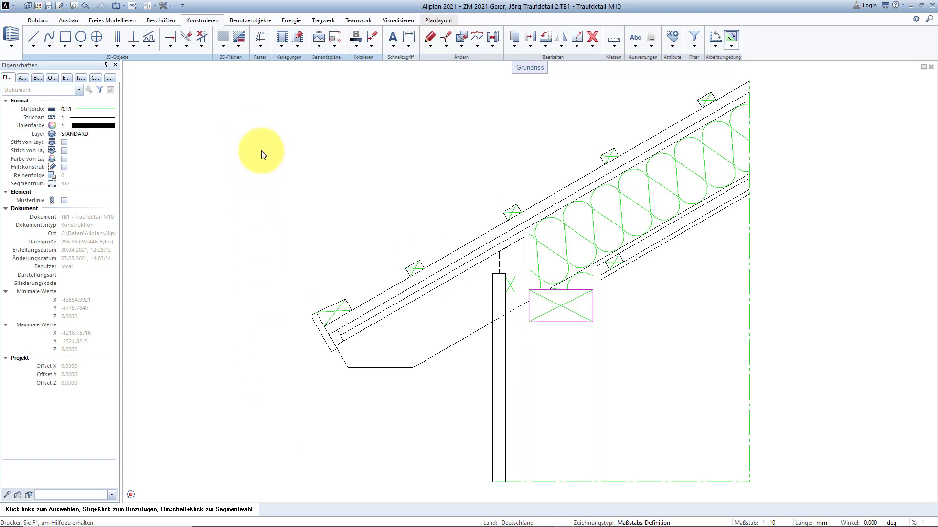
- Start a new 301 pattern area with its angle set to 90°
left_click(221, 48)
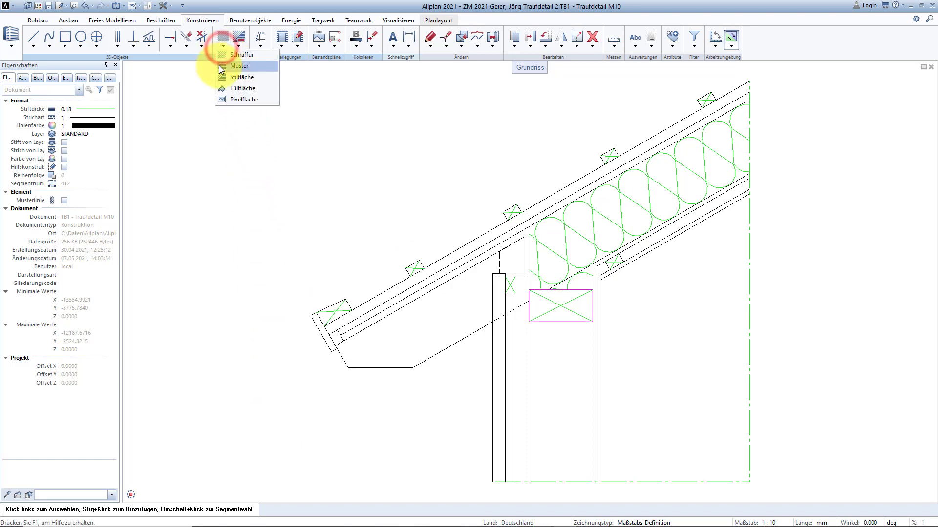
left_click(221, 66)
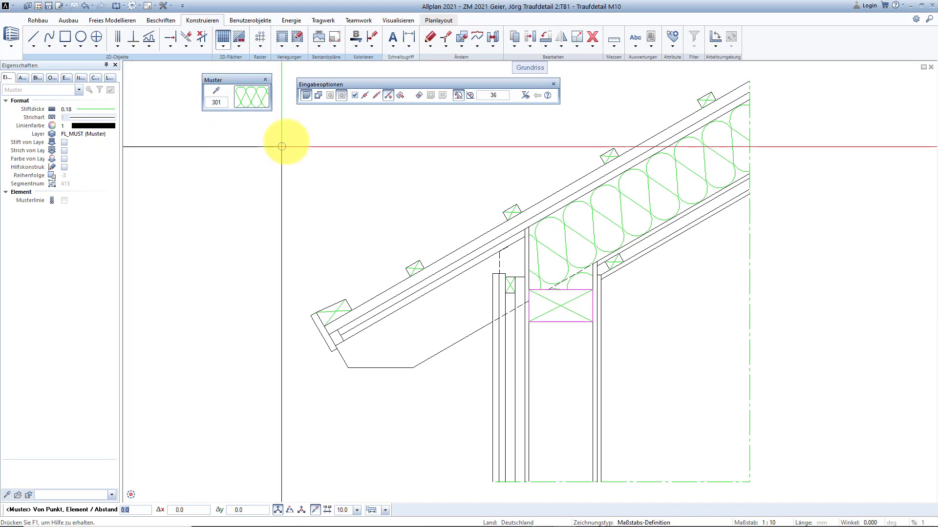
left_click(254, 96)
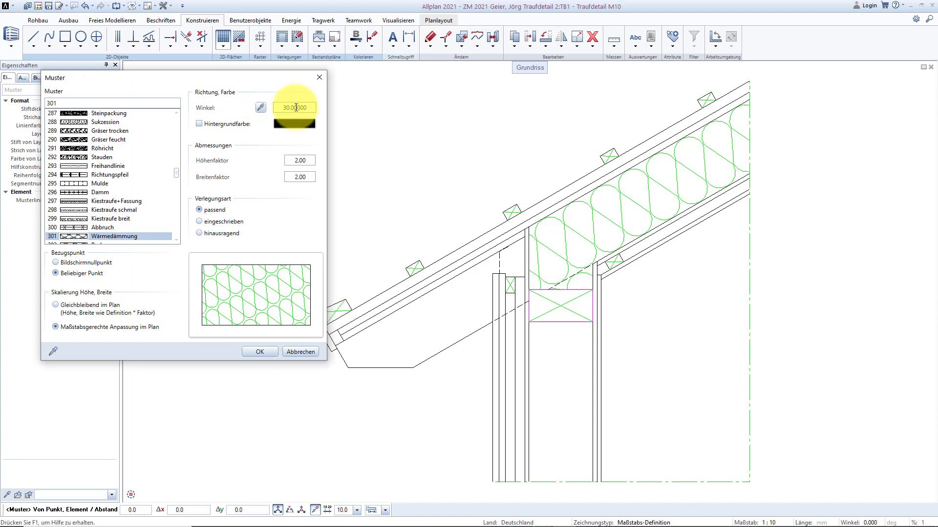
left_click(311, 108)
type("90")
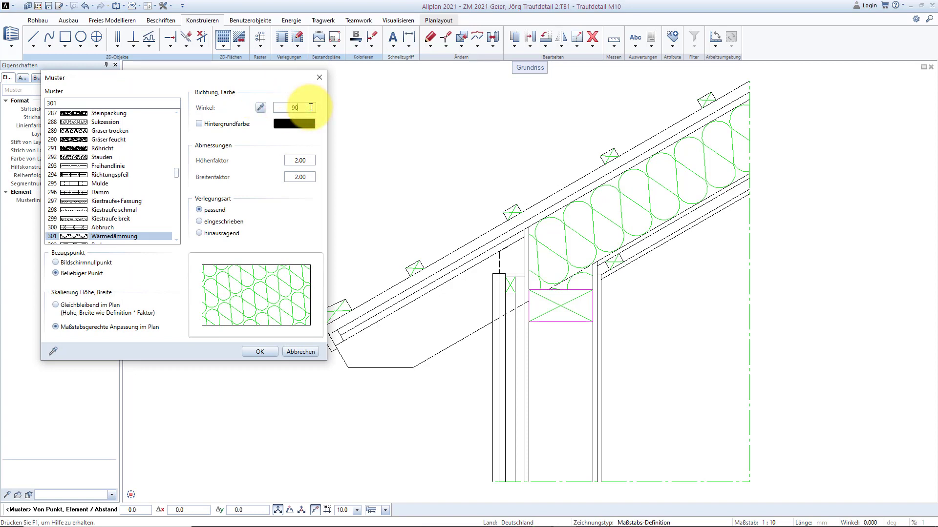
key("Tab")
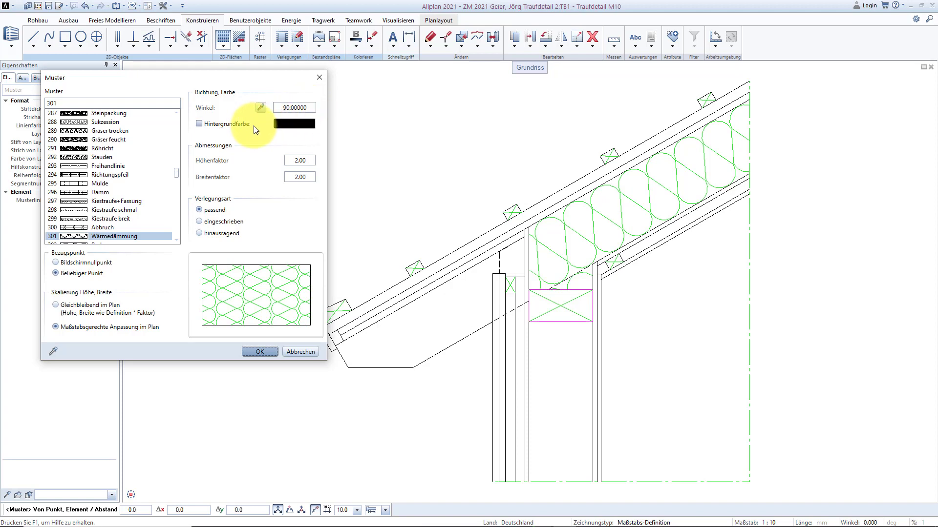
- Anchor the new pattern to a Beliebiger Punkt reference at the wall base
left_click(303, 160)
left_click(303, 177)
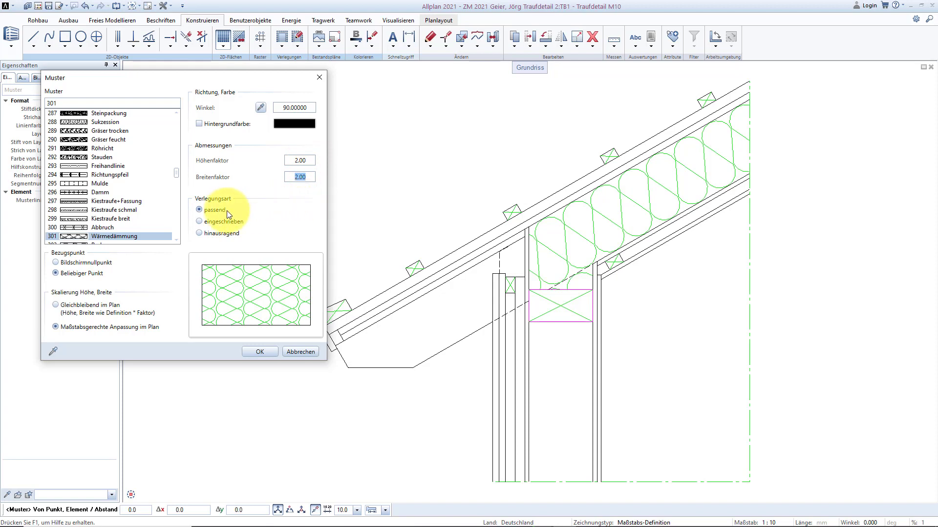
left_click(55, 273)
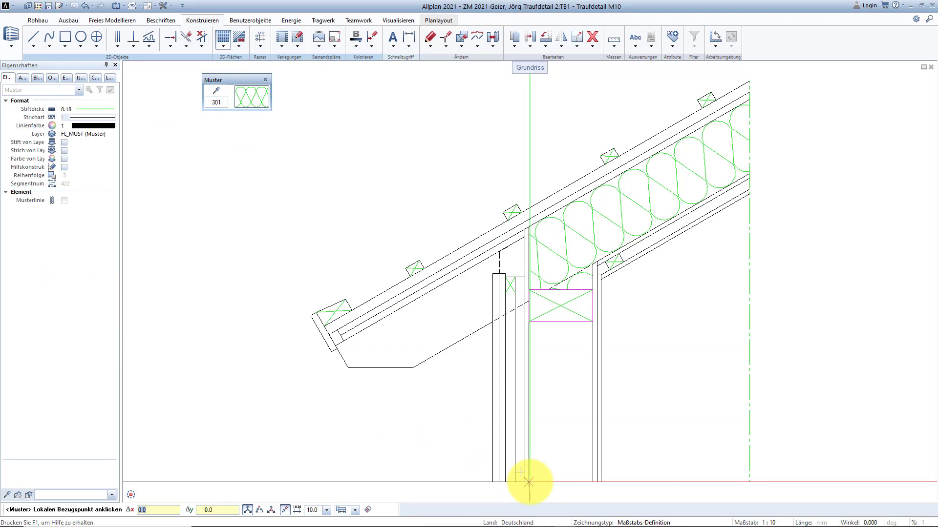
left_click(529, 483)
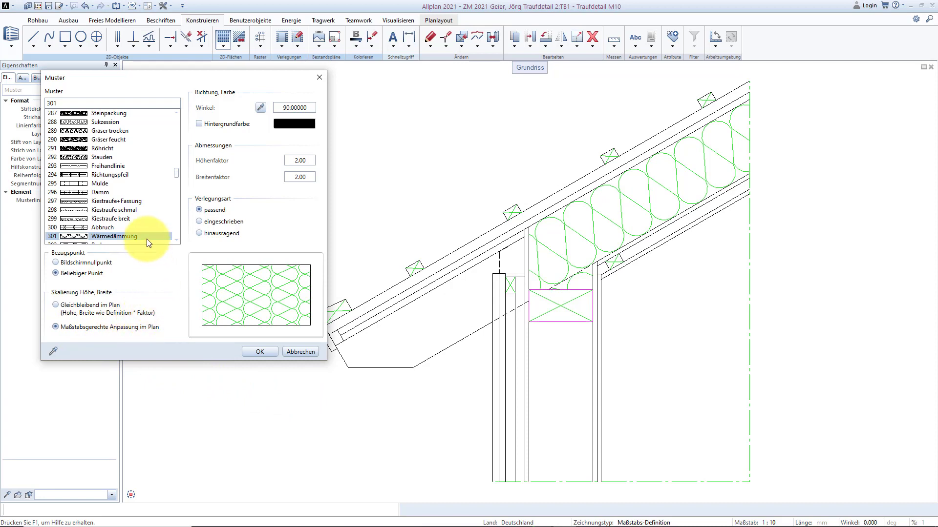
left_click(261, 352)
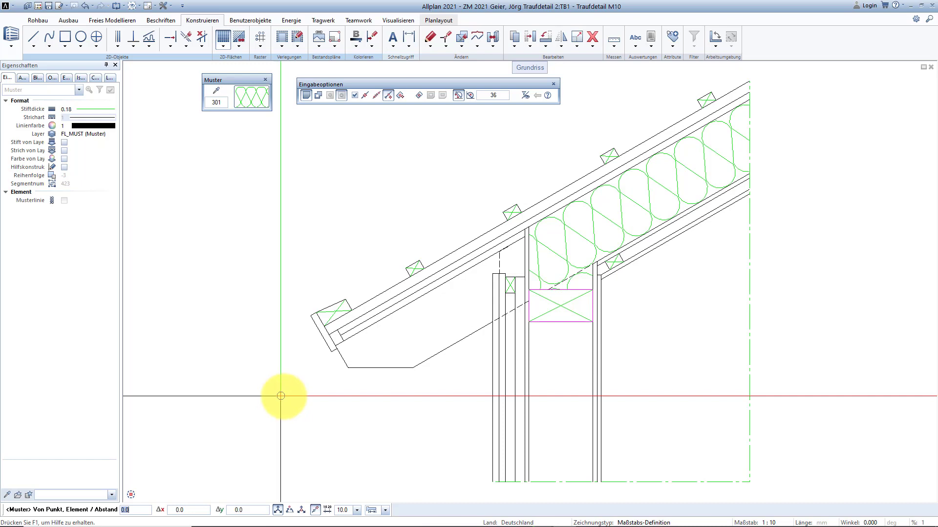
- Outline the wall cavity below the timber block to fill it with the pattern
middle_click_drag(398, 393, 318, 345)
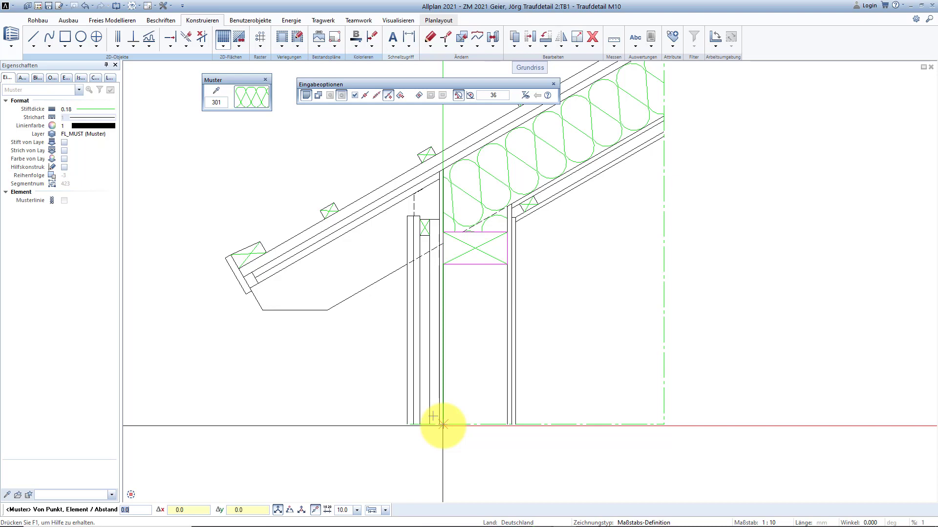
left_click(443, 426)
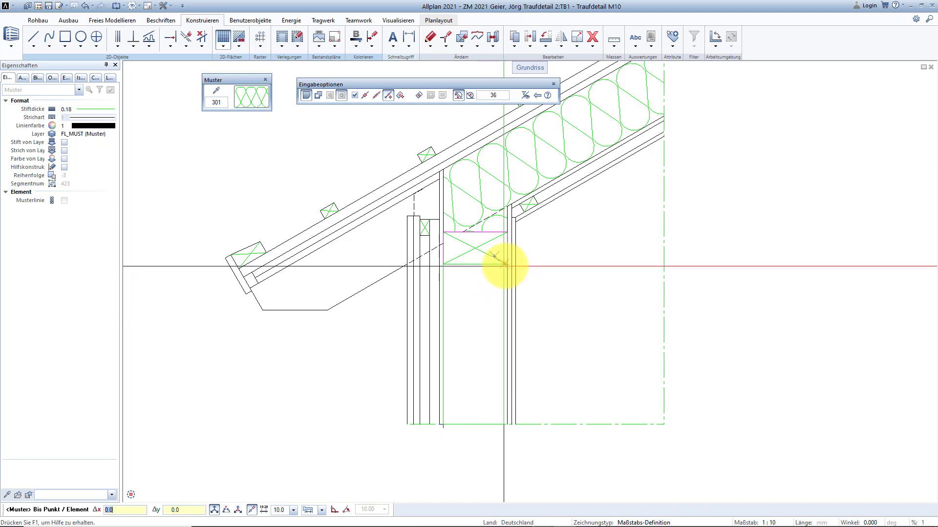
left_click(506, 264)
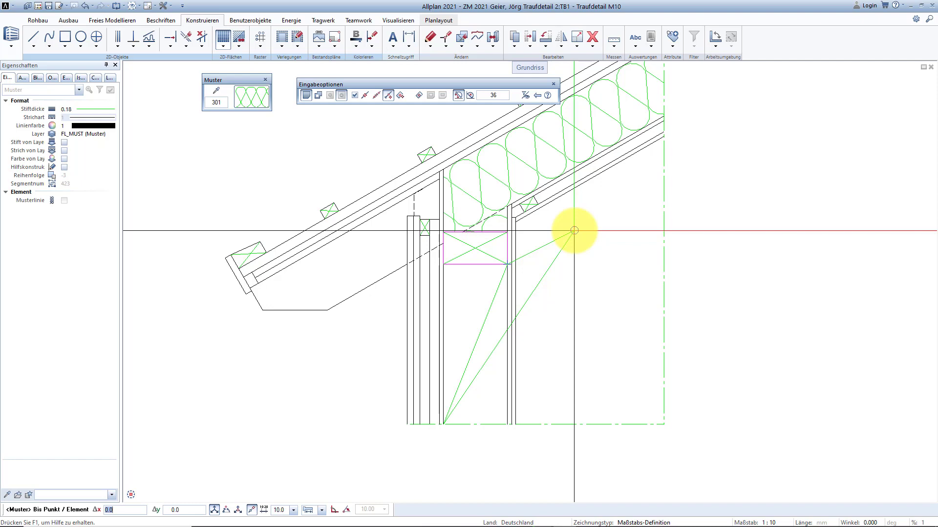
key("Escape")
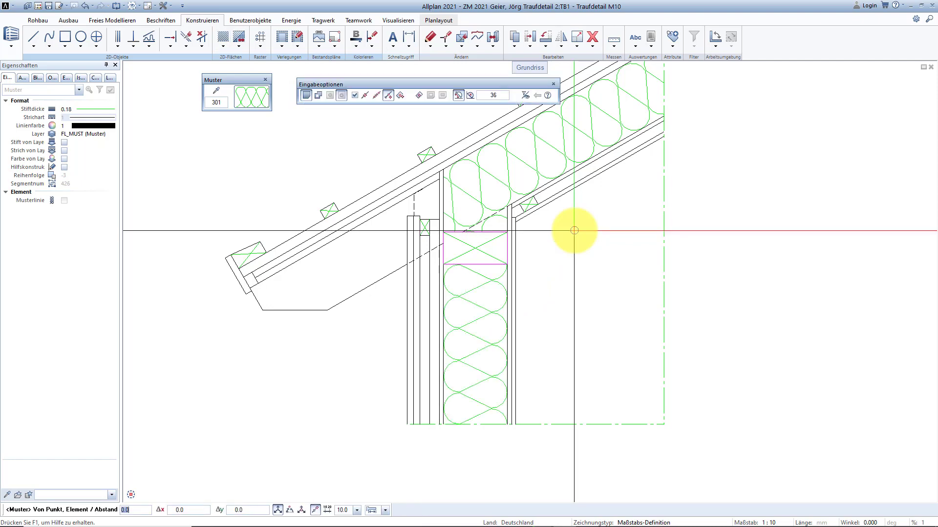
key("Escape")
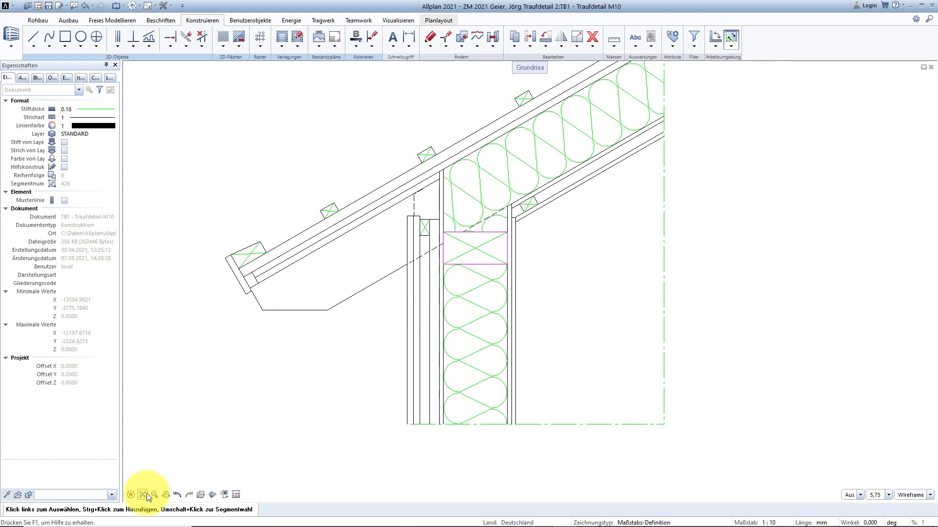
- Fit the detail in view, start a third pattern area, and select pattern 391
left_click(146, 494)
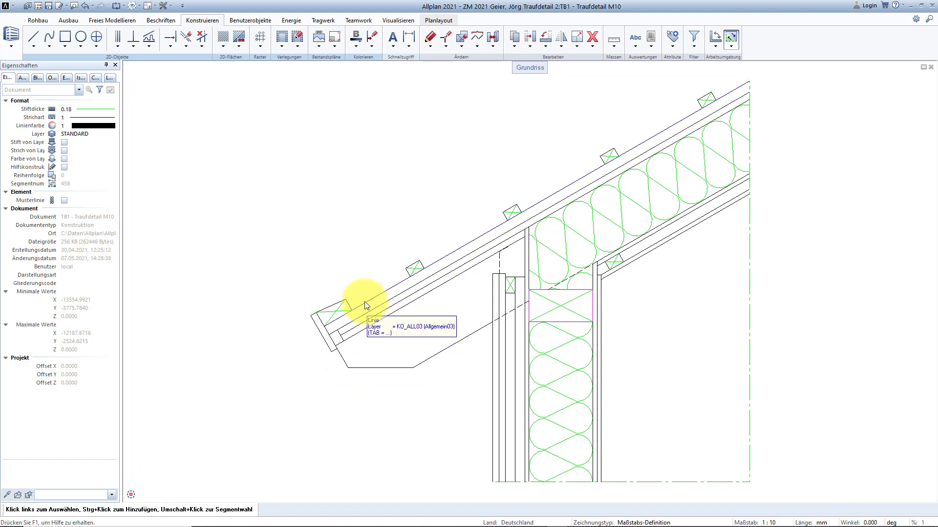
left_click(221, 46)
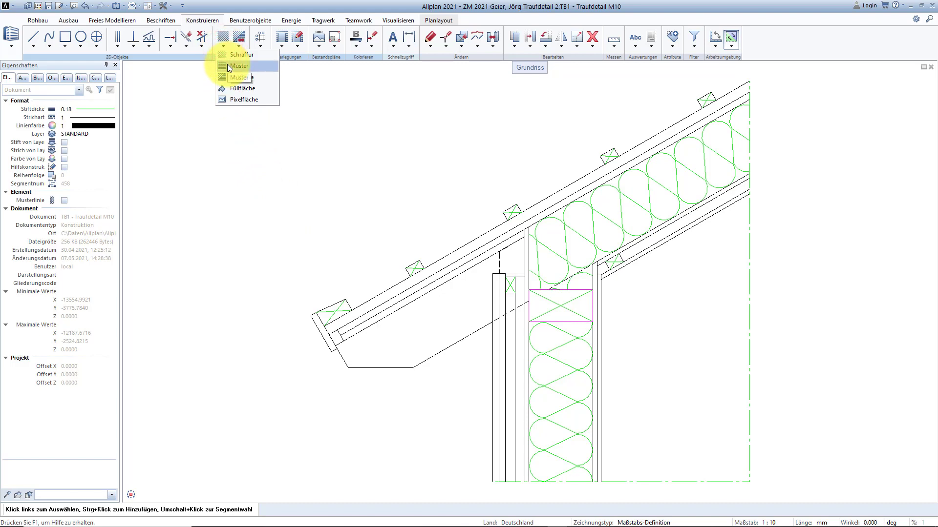
left_click(227, 66)
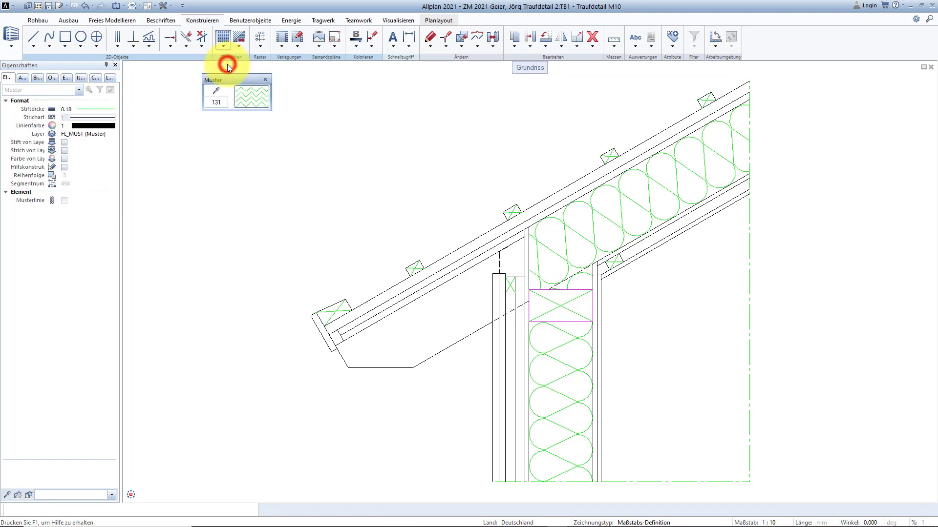
left_click(244, 94)
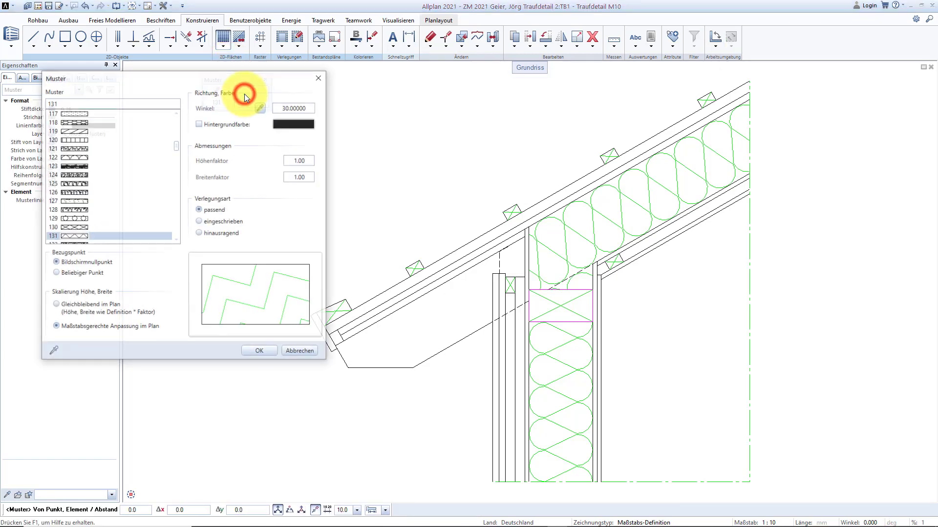
scroll(177, 146, "down", 1)
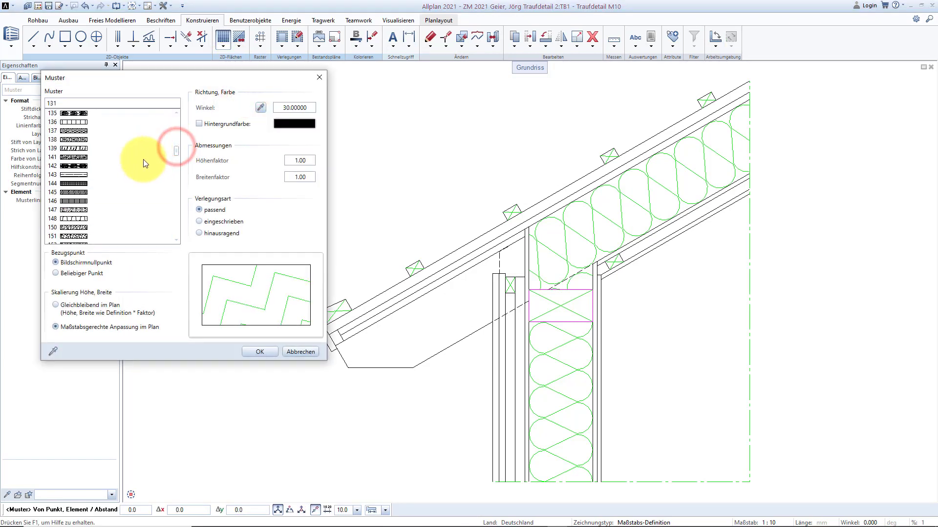
scroll(143, 159, "down", 2)
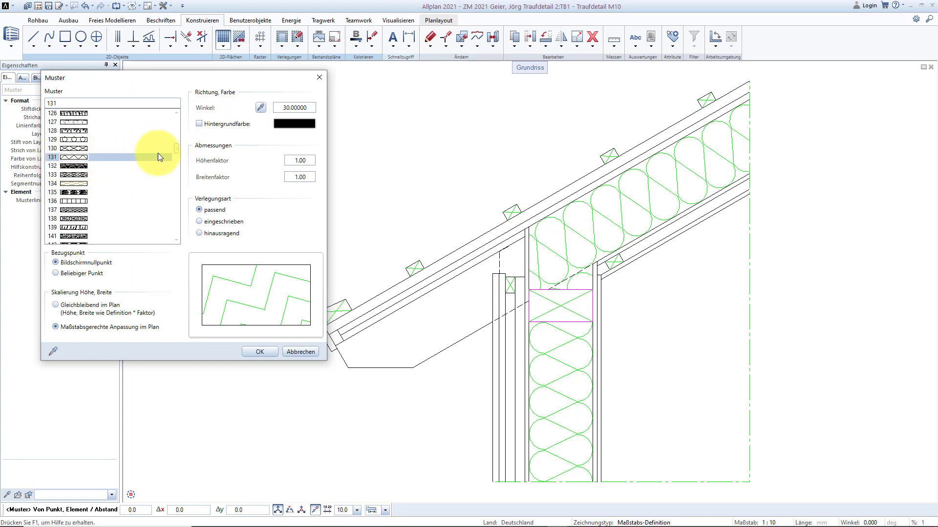
left_click_drag(174, 147, 169, 195)
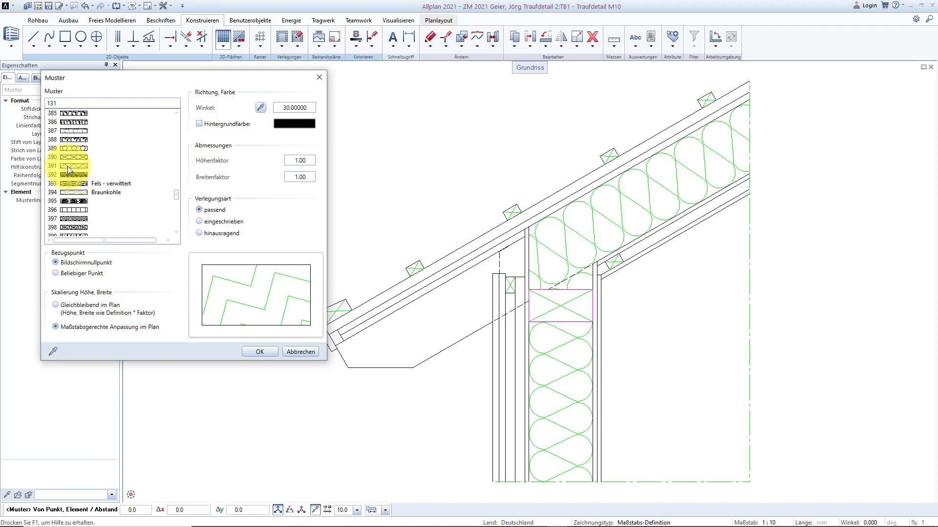
left_click(68, 166)
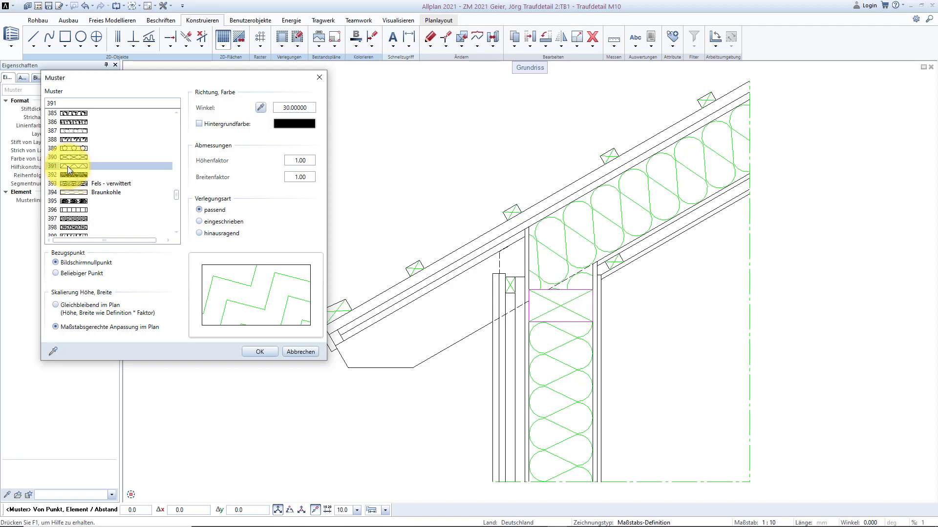
- Scale pattern 391 to 0.2 height and width factors at 30°, using a freely chosen reference point
left_click(68, 166)
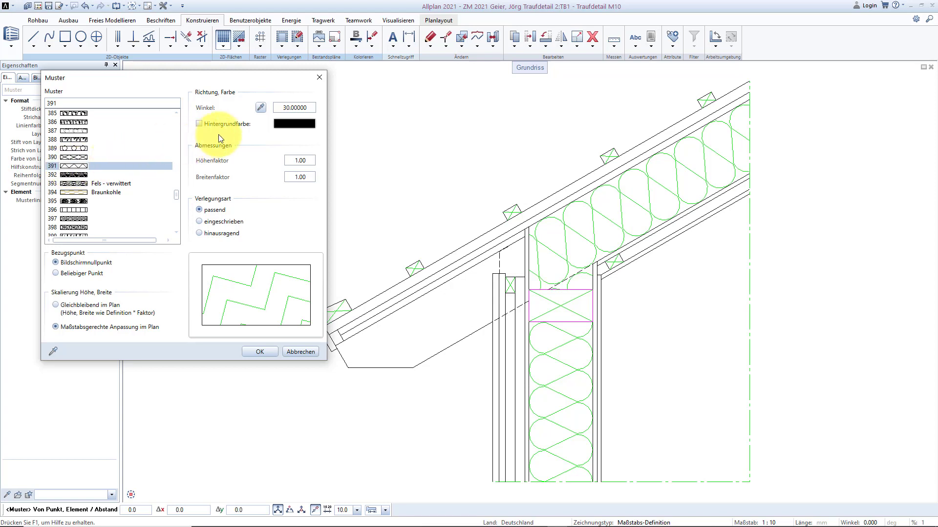
left_click(310, 108)
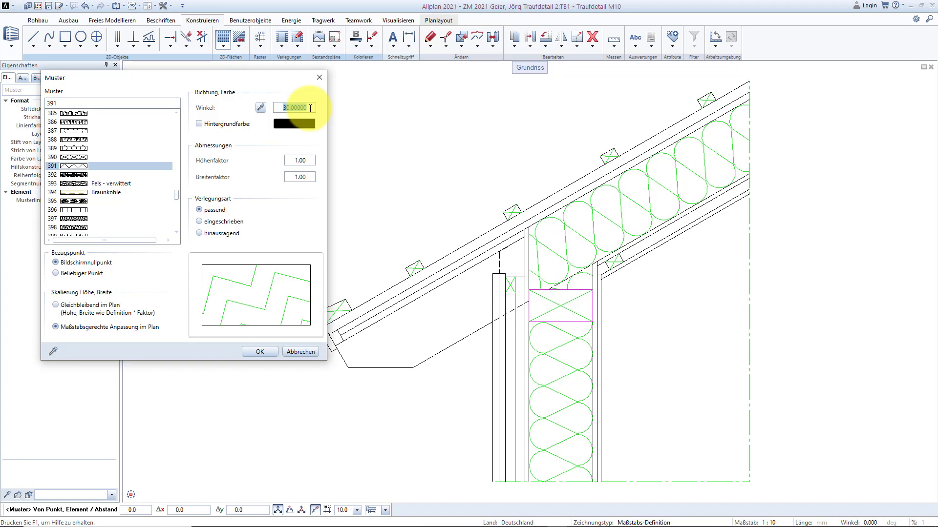
type("3")
key("Return")
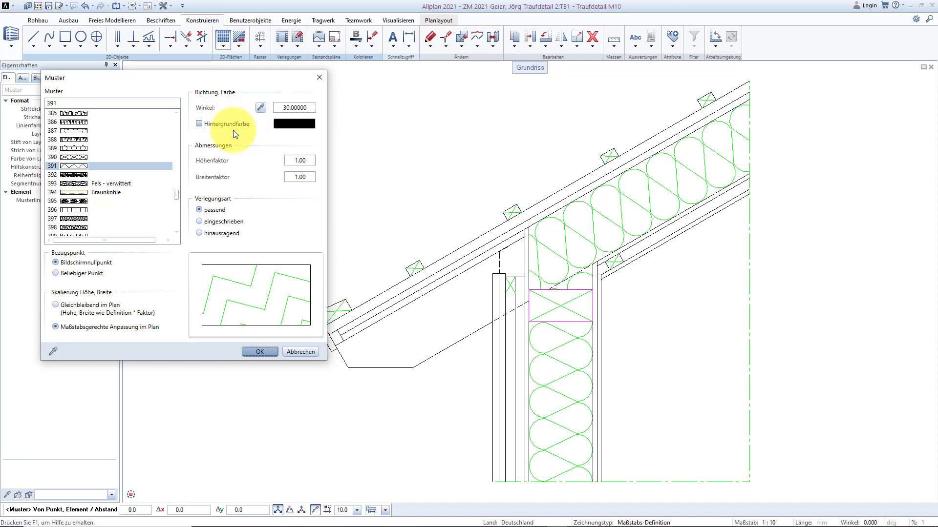
left_click(311, 161)
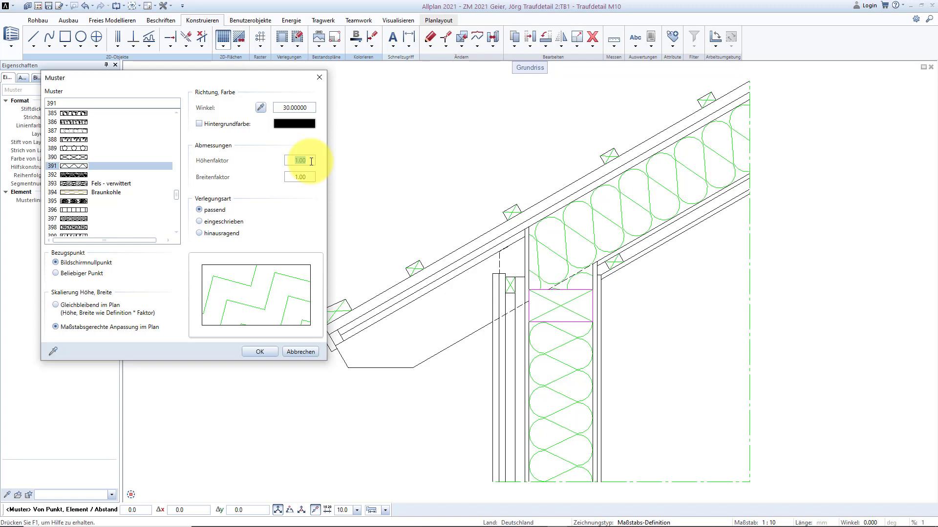
type("0,2")
left_click(311, 178)
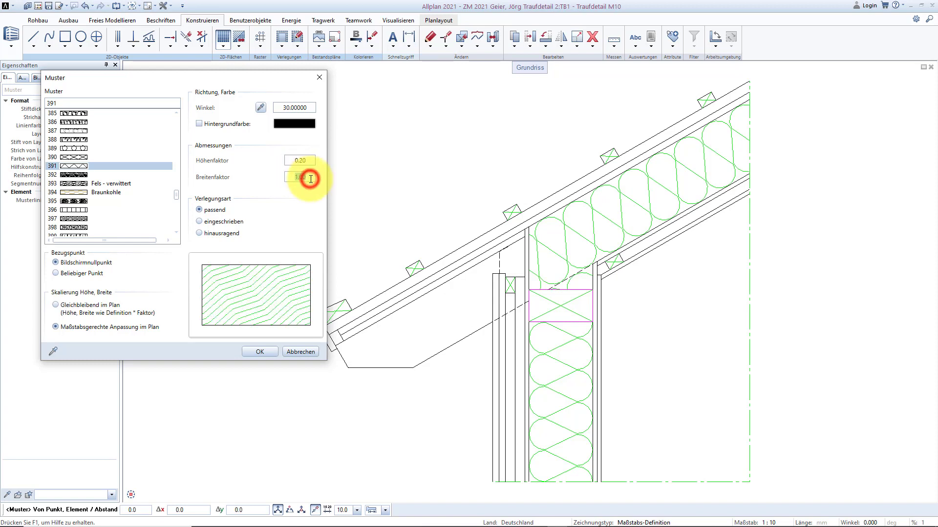
type("0,2")
key("Return")
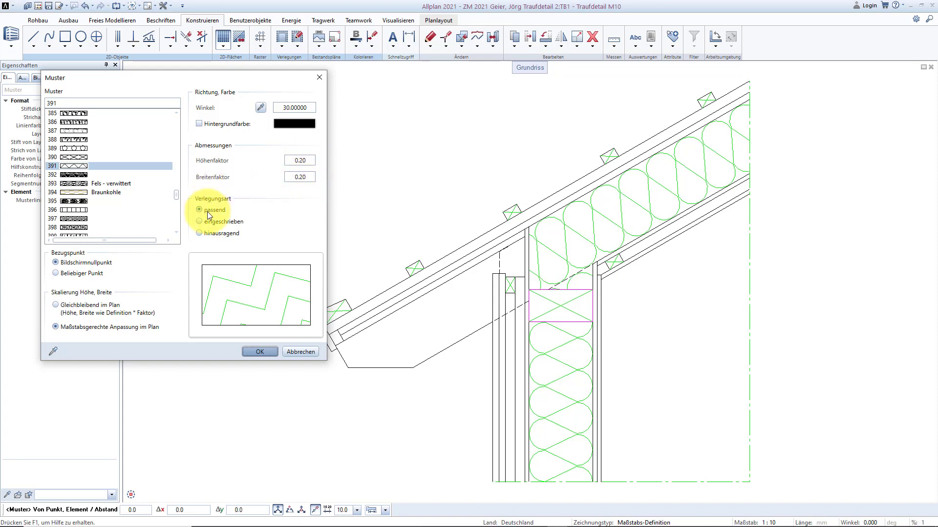
double_click(56, 272)
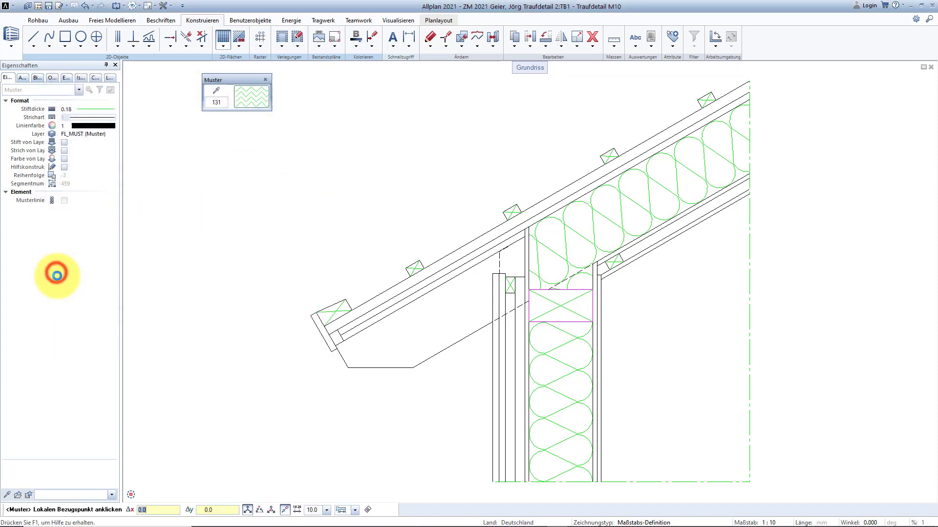
- Set the pattern's local reference point at the roof's eave corner and accept the Muster settings
scroll(276, 342, "up", 1)
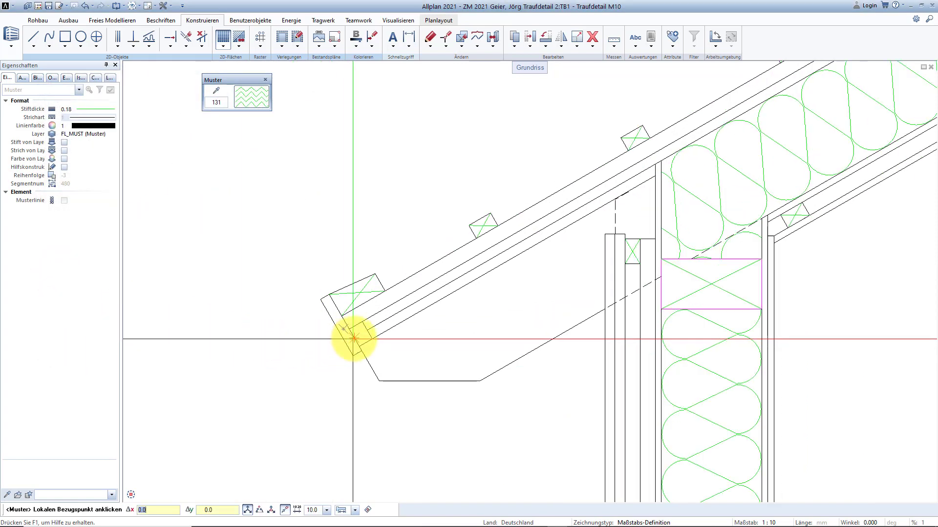
scroll(363, 332, "up", 1)
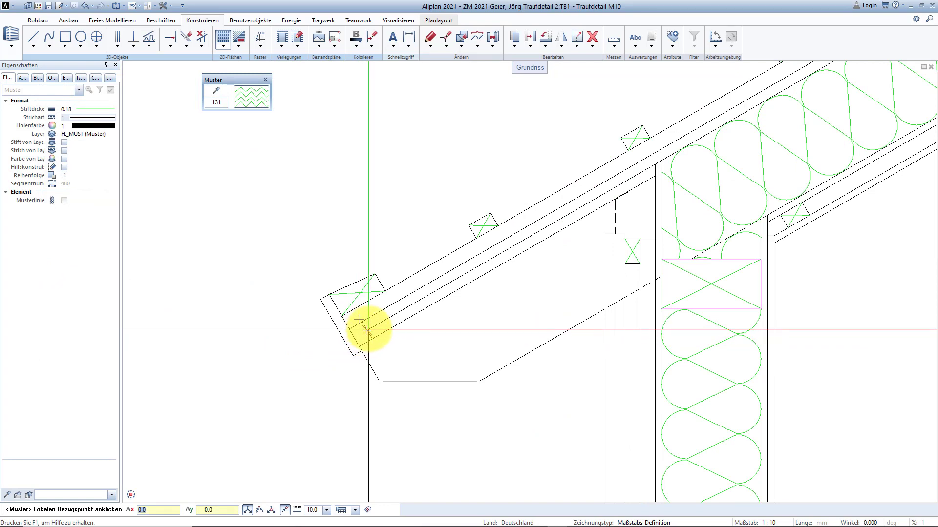
left_click(368, 330)
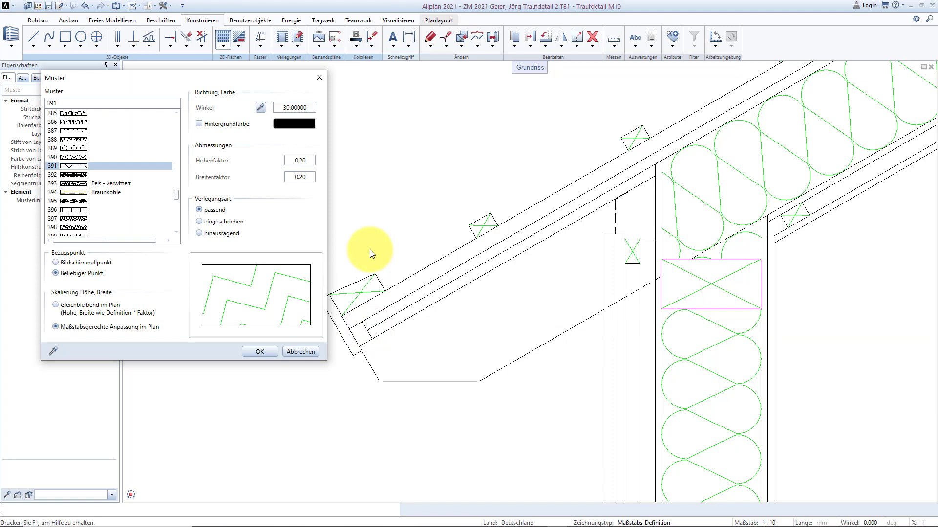
left_click(256, 352)
- Switch automatic area detection back on for pattern 391 in the input options
scroll(387, 287, "down", 1)
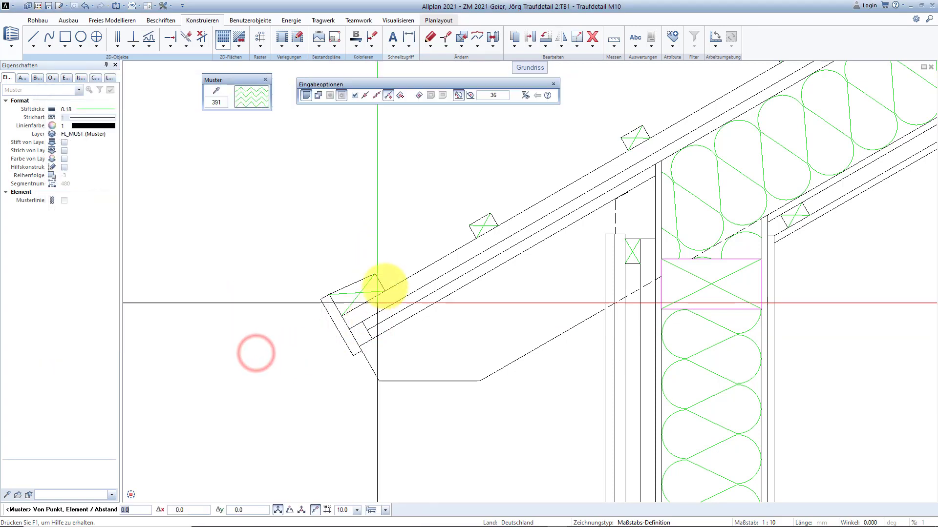
scroll(397, 247, "down", 1)
scroll(405, 217, "down", 1)
middle_click_drag(405, 217, 395, 230)
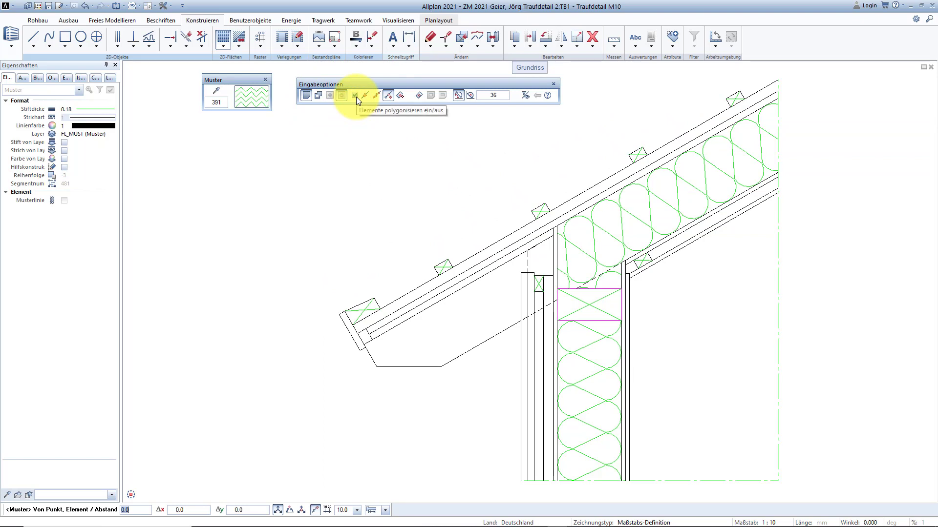
left_click(419, 97)
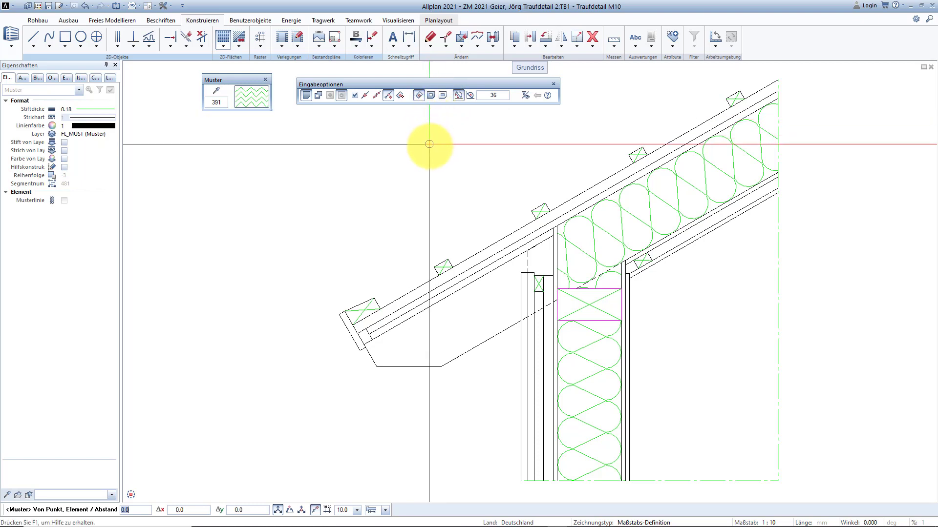
- Fill the thin sloped layer along the rafter with green zigzag pattern 391, then end the tool
scroll(456, 276, "up", 2)
scroll(455, 277, "up", 3)
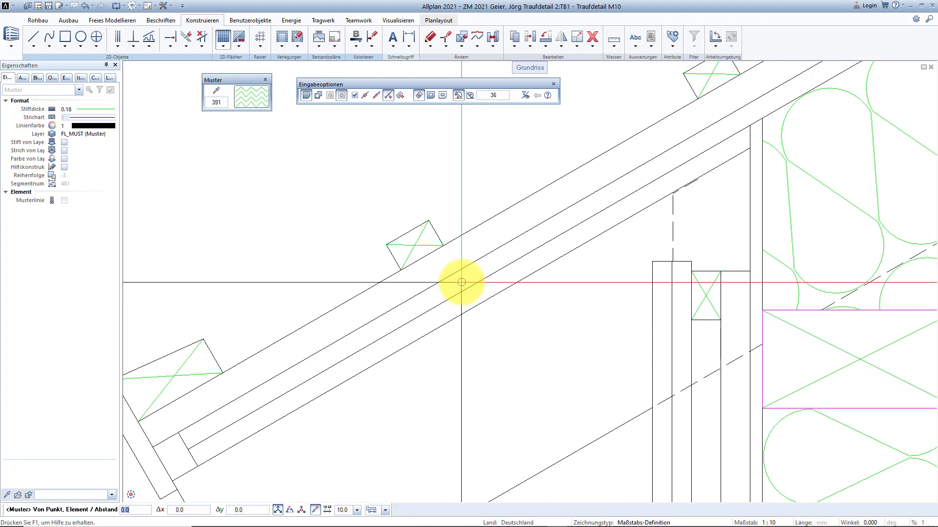
left_click(461, 282)
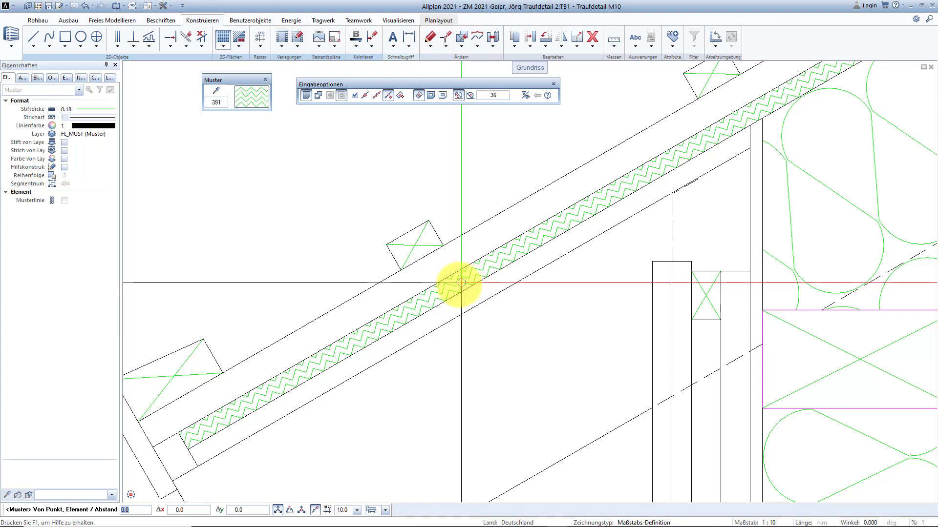
left_click(189, 449)
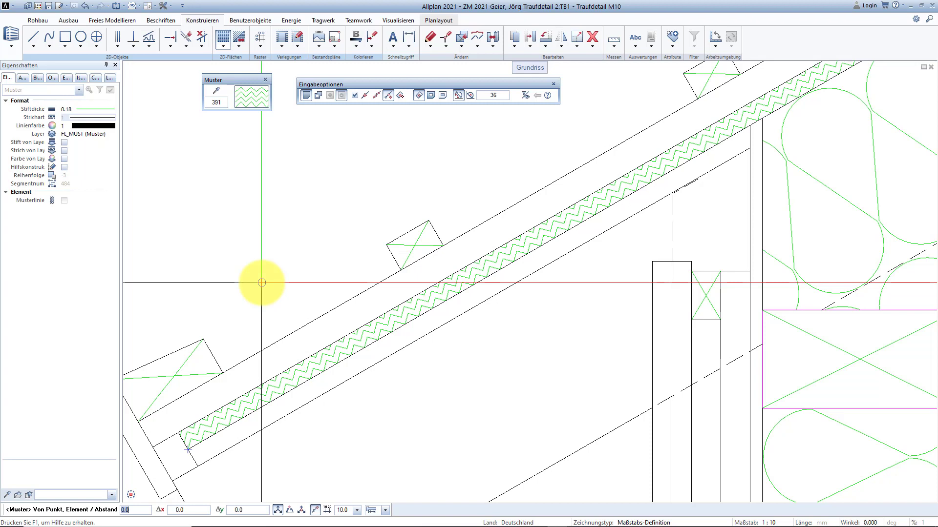
key("Escape")
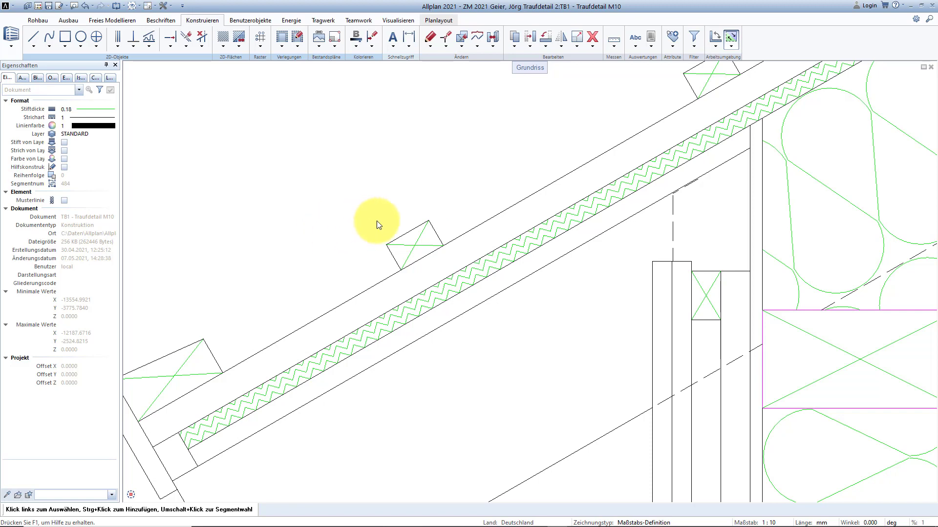
- Rescale the roof band's pattern 391 to height factor 0.5 and width factor 0.5
double_click(495, 261)
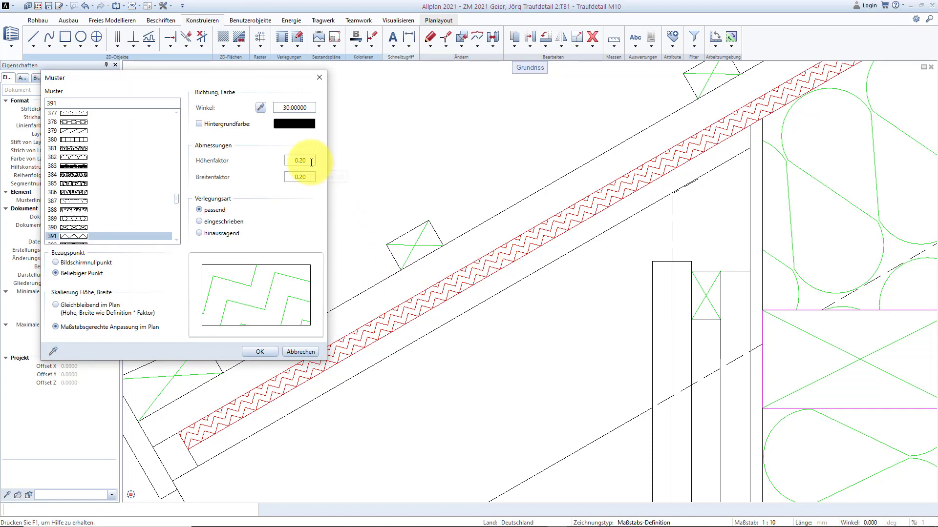
mouse_move(299, 177)
left_click(311, 162)
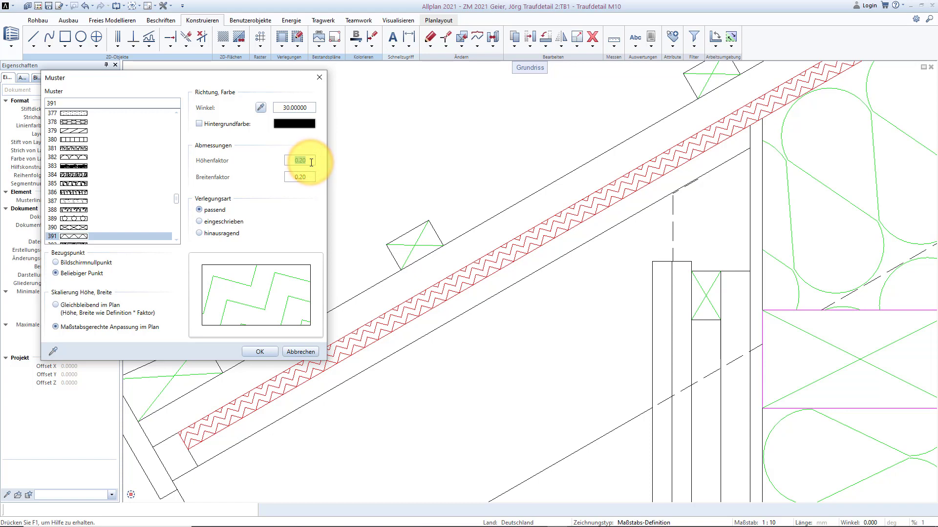
left_click(311, 162)
double_click(311, 162)
type("0.5")
key("Return")
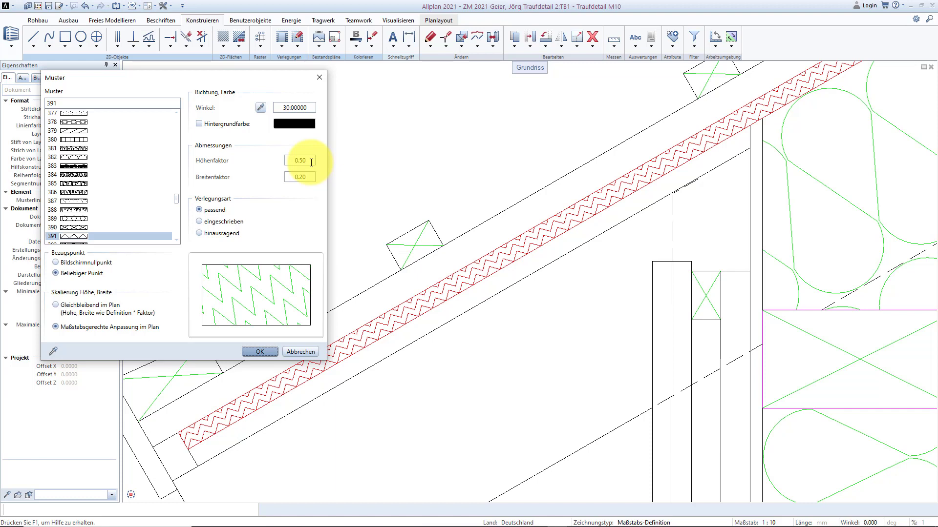
double_click(305, 179)
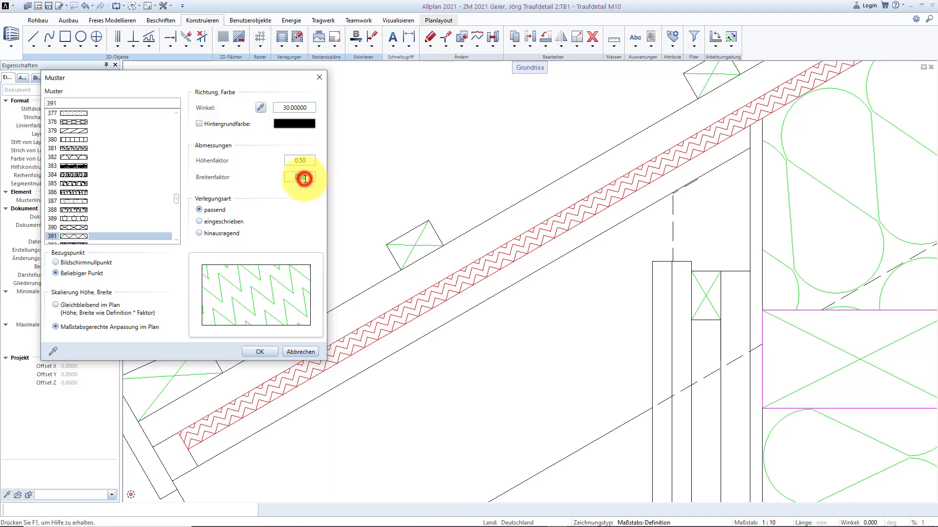
type("0.5")
key("Return")
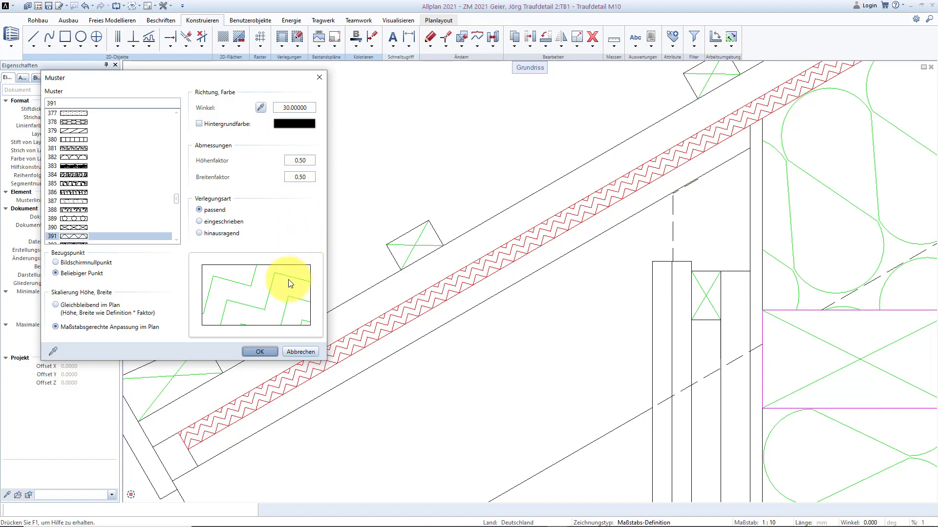
left_click(252, 351)
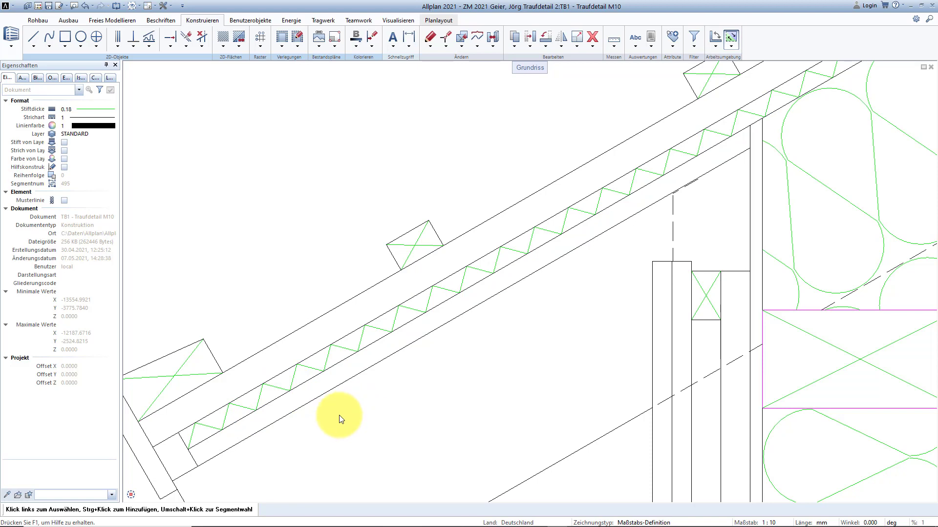
mouse_move(154, 495)
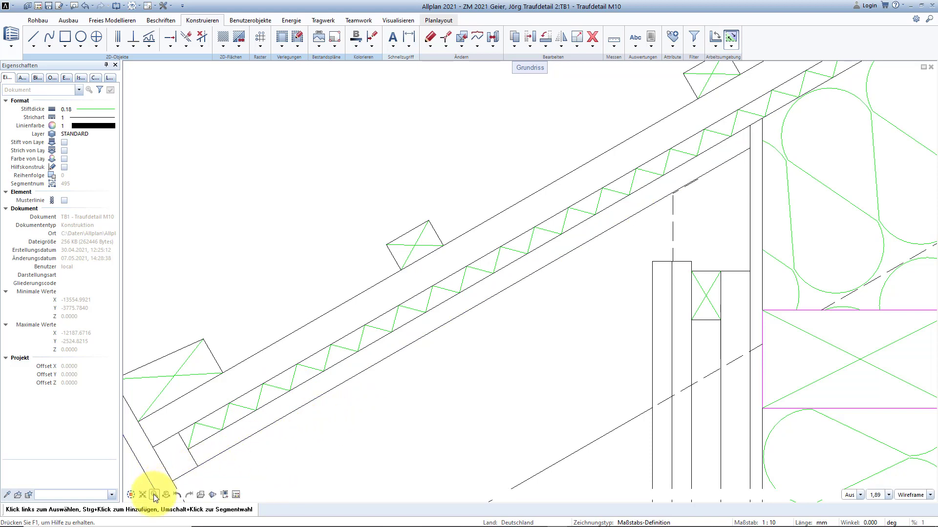
- Zoom to the whole eaves detail and show the 2D-Flächen list: Schraffur, Muster, Füllfläche, Pixelfläche
left_click(143, 494)
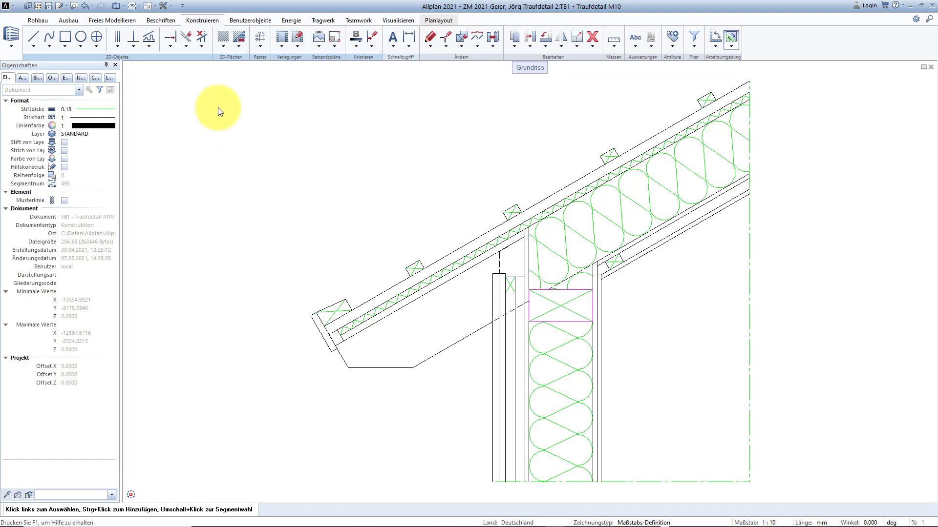
left_click(223, 48)
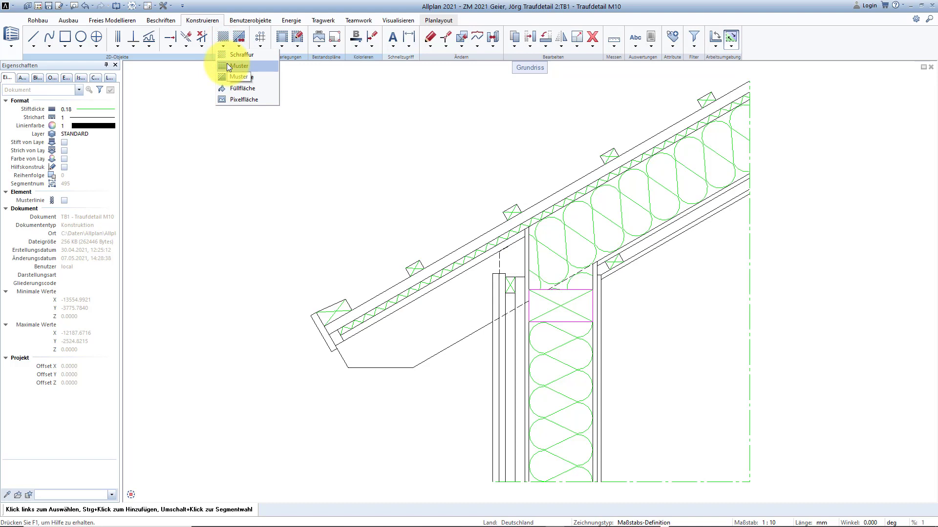
- Start a pattern area and select the wavy wood-grain pattern 132
left_click(227, 65)
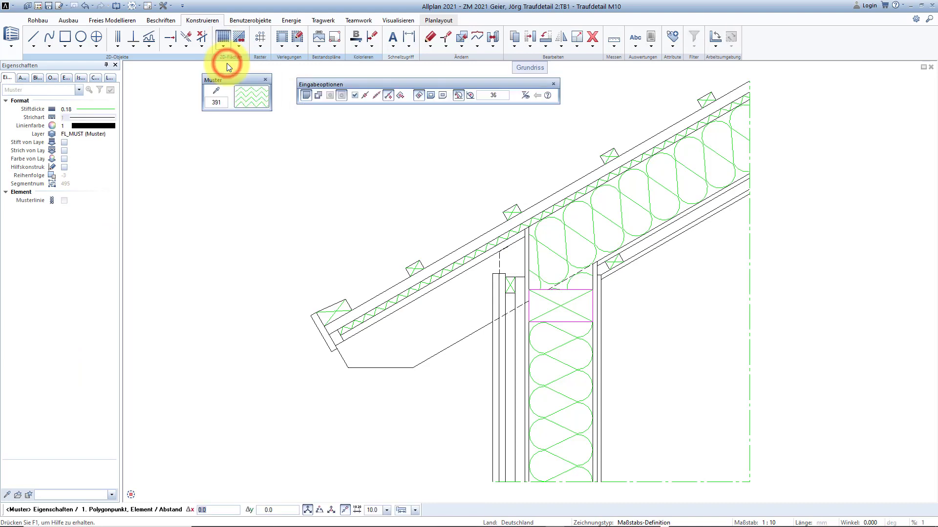
left_click(247, 96)
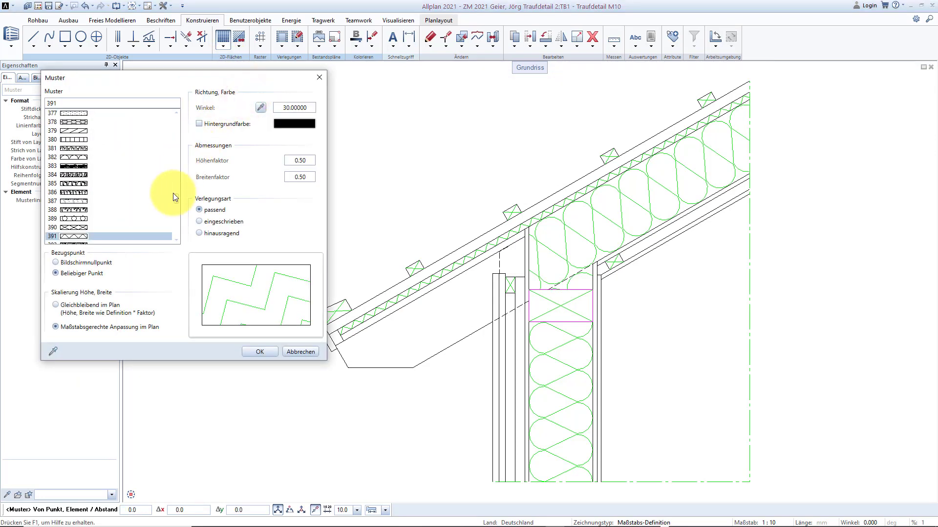
left_click_drag(176, 199, 179, 148)
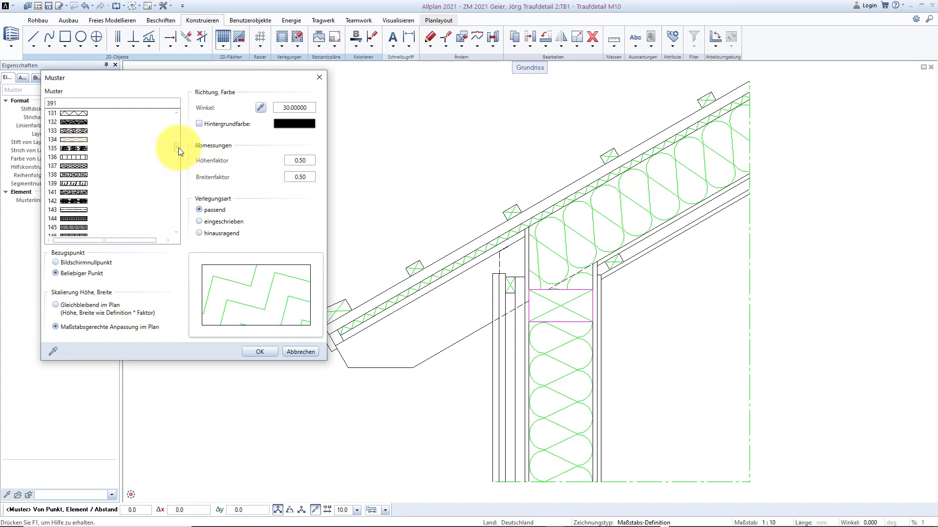
left_click(83, 122)
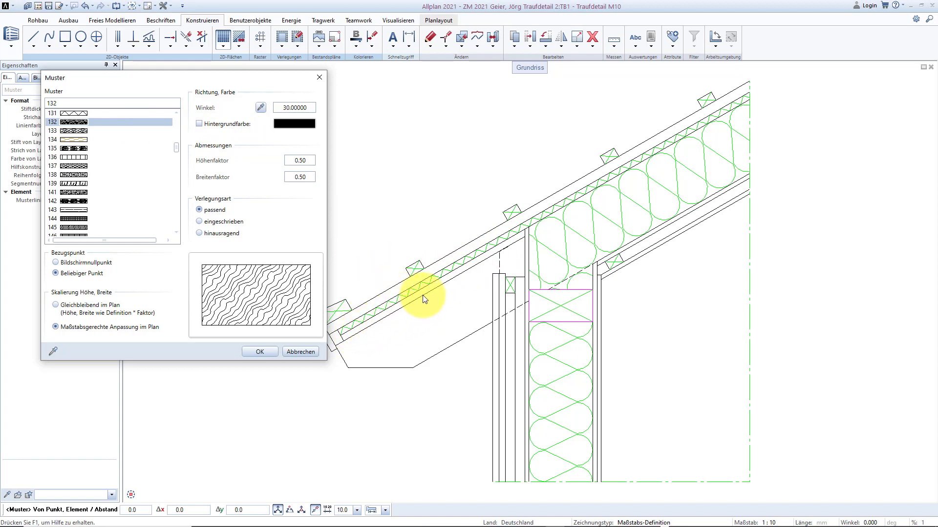
- Set pattern 132 to a 120° angle with 0.1 height and width factors
double_click(308, 109)
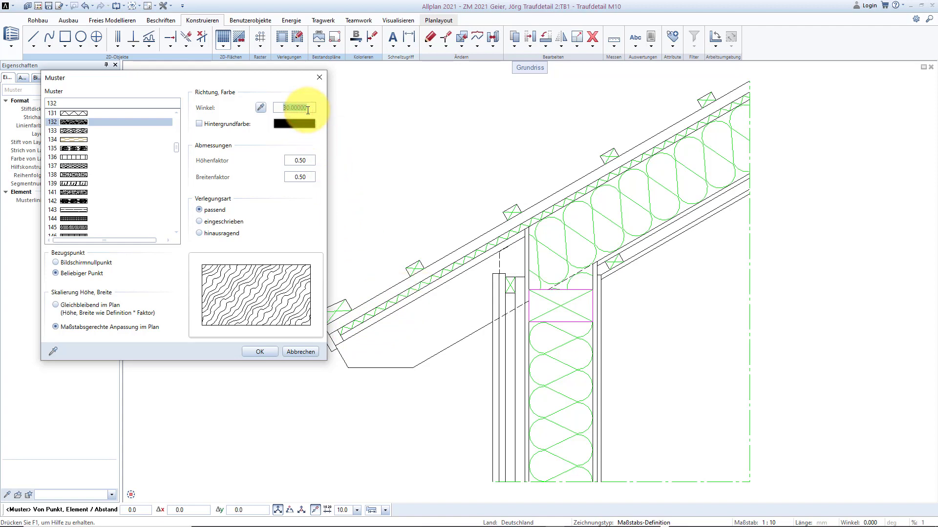
type("120")
key("Return")
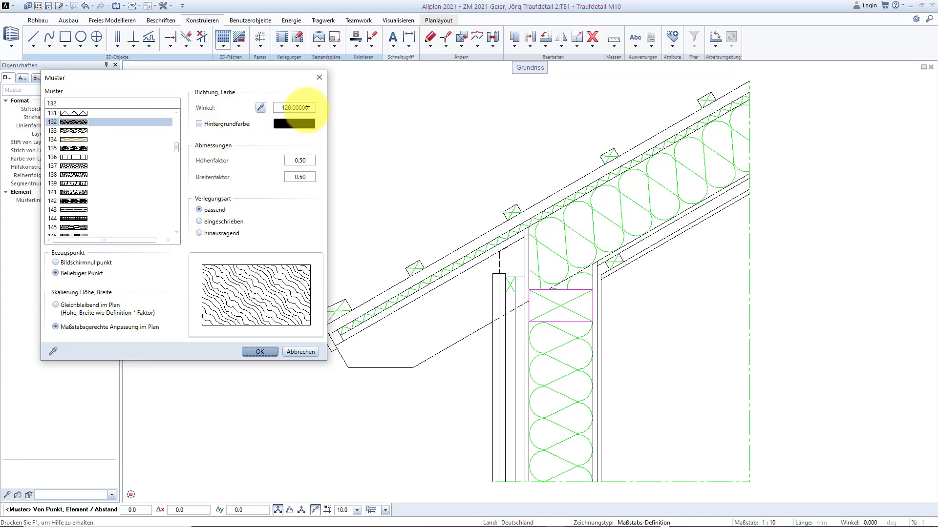
left_click(308, 160)
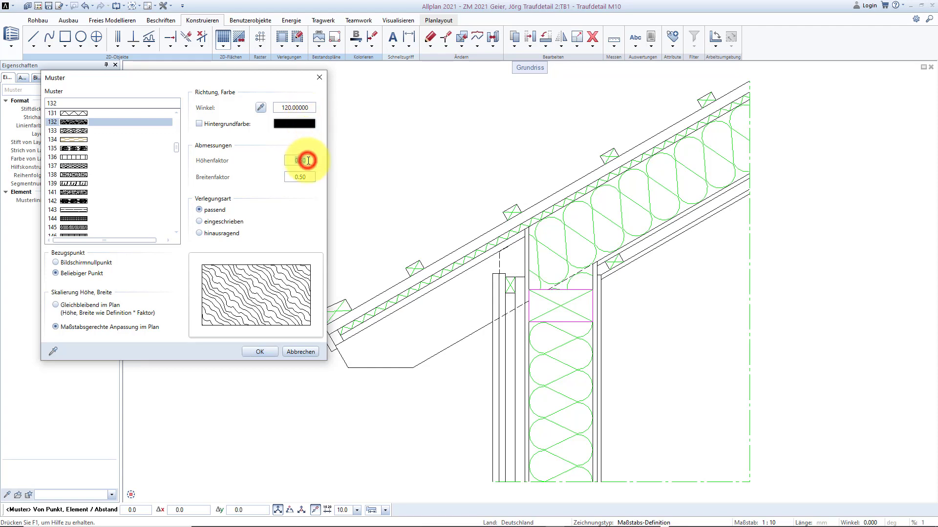
type("0.")
type("1")
key("Return")
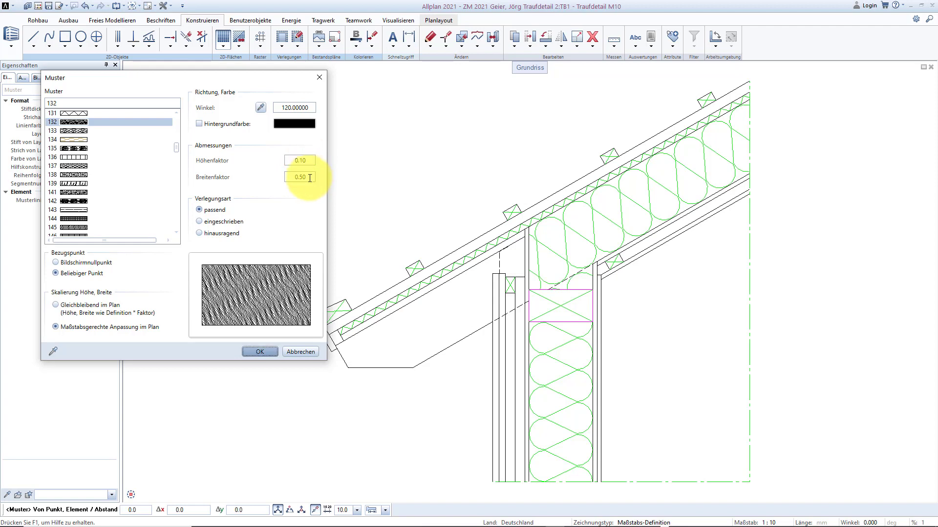
left_click(307, 176)
type("0.1")
key("Return")
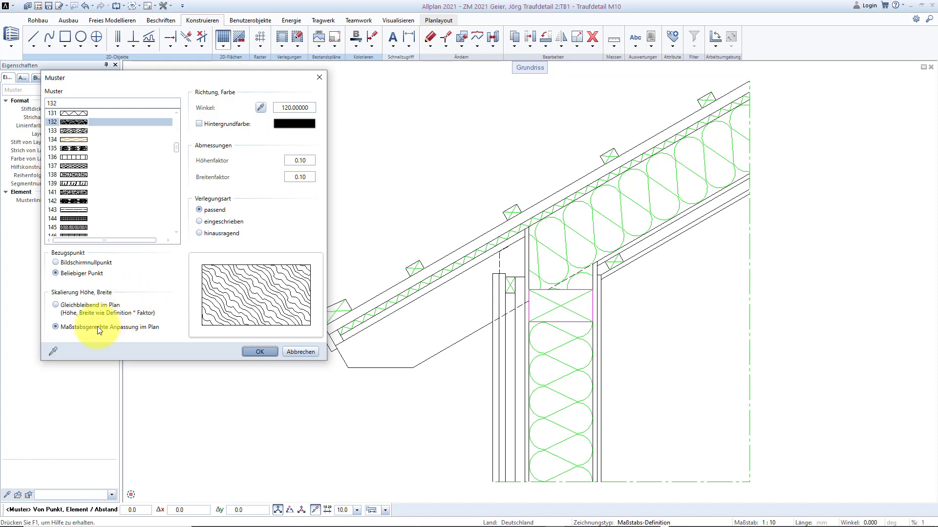
left_click(249, 350)
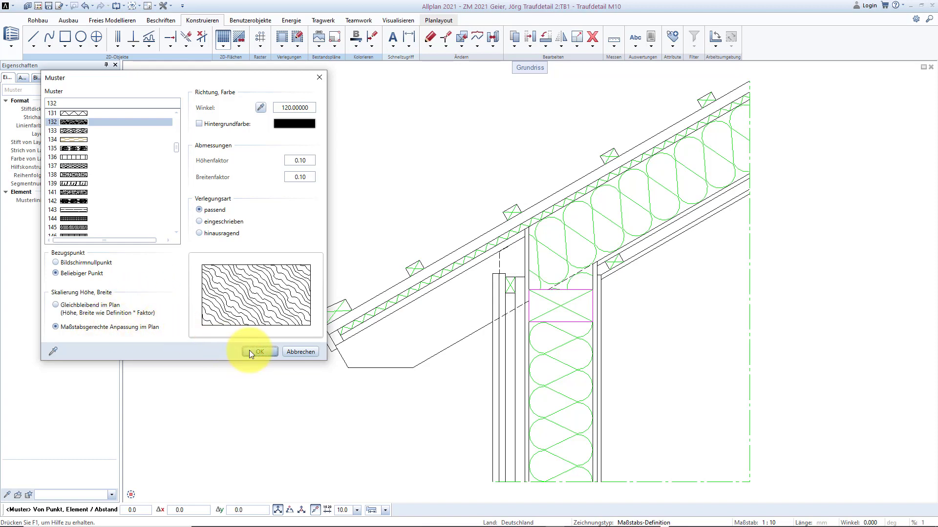
- Fill the lower roof batten strip along the eaves with wood-grain pattern 132
left_click(249, 350)
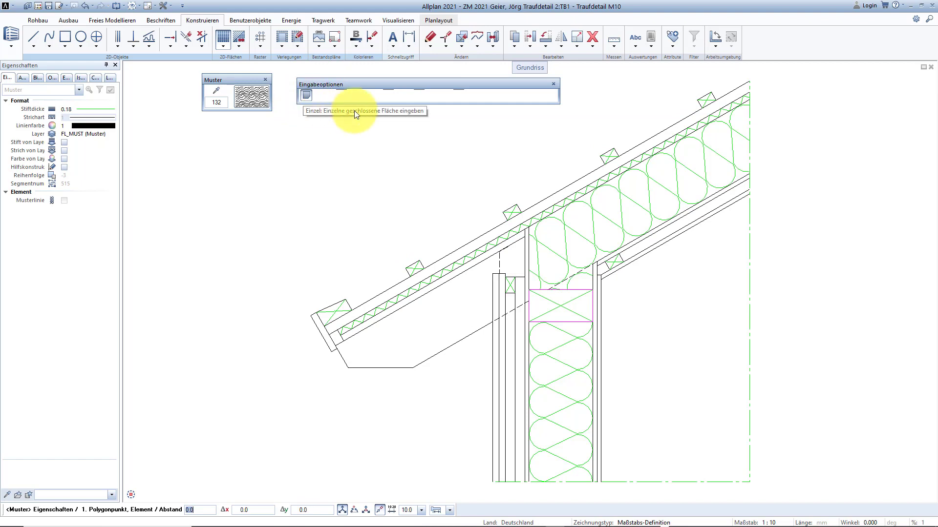
scroll(408, 231, "up", 2)
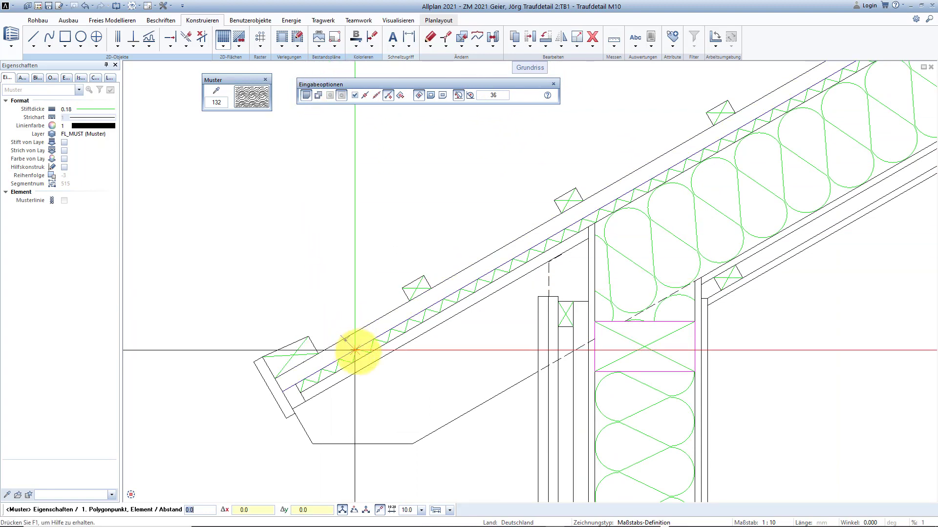
scroll(355, 350, "up", 2)
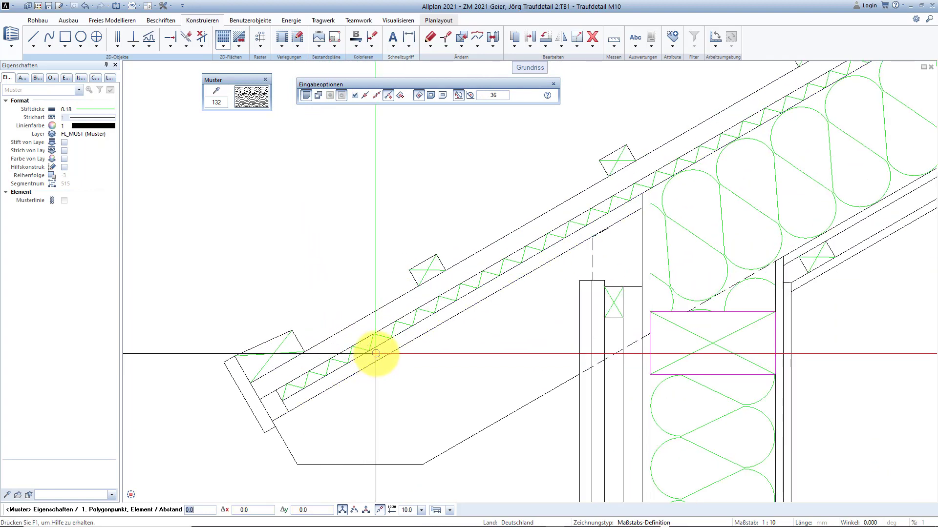
left_click(375, 353)
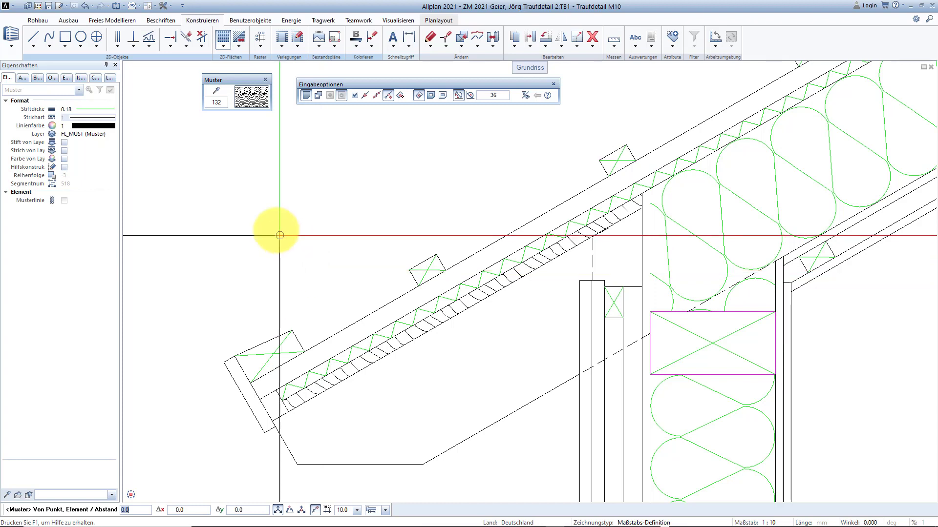
left_click(251, 100)
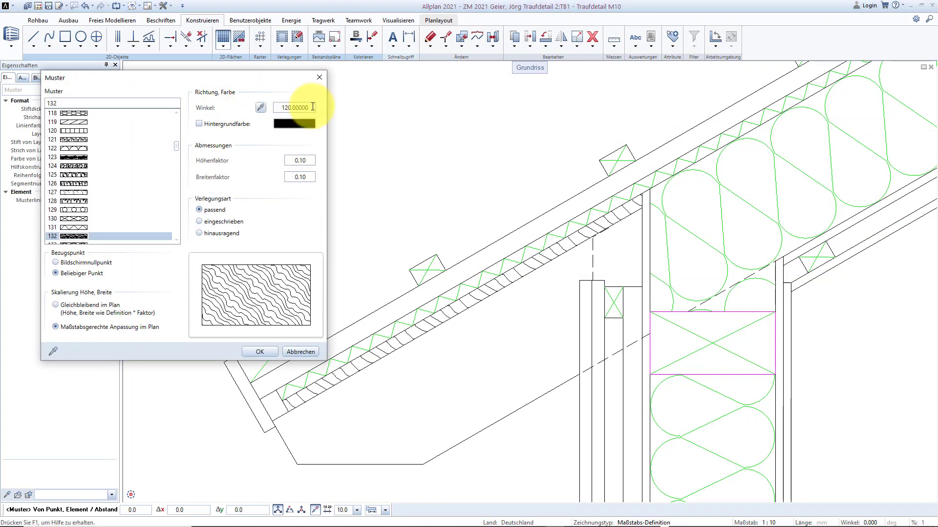
- Change the wood-grain pattern angle to 0° and accept the settings
double_click(313, 107)
type("0")
key("Tab")
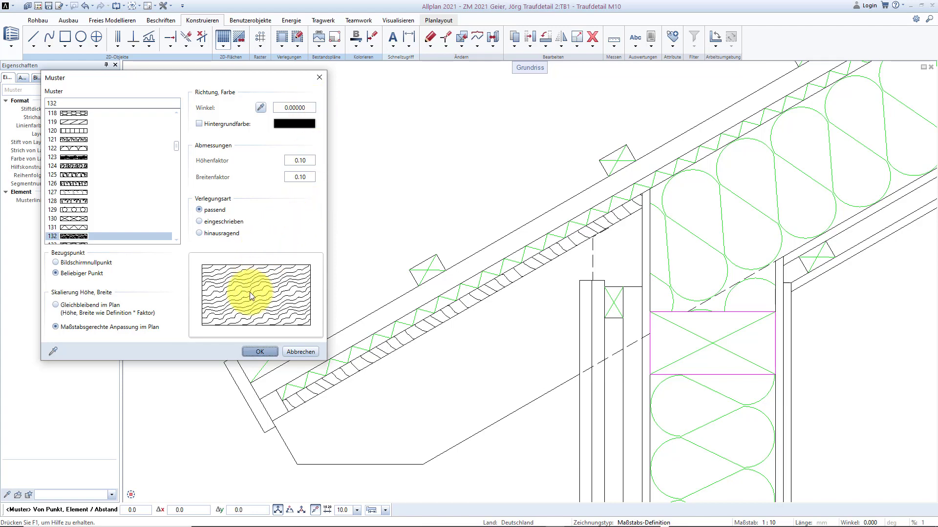
left_click(254, 351)
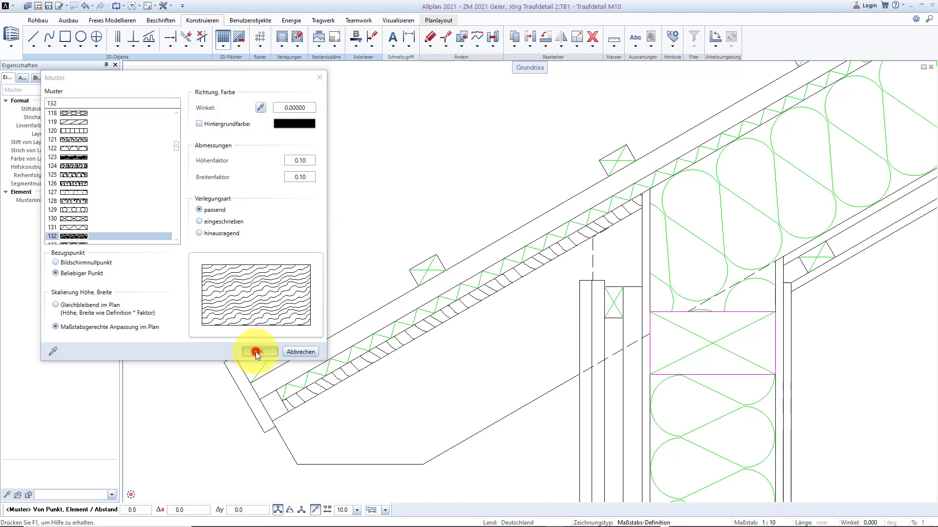
mouse_move(429, 429)
middle_mouse_down()
mouse_move(429, 383)
mouse_move(342, 283)
middle_mouse_up()
scroll(342, 284, "down", 2)
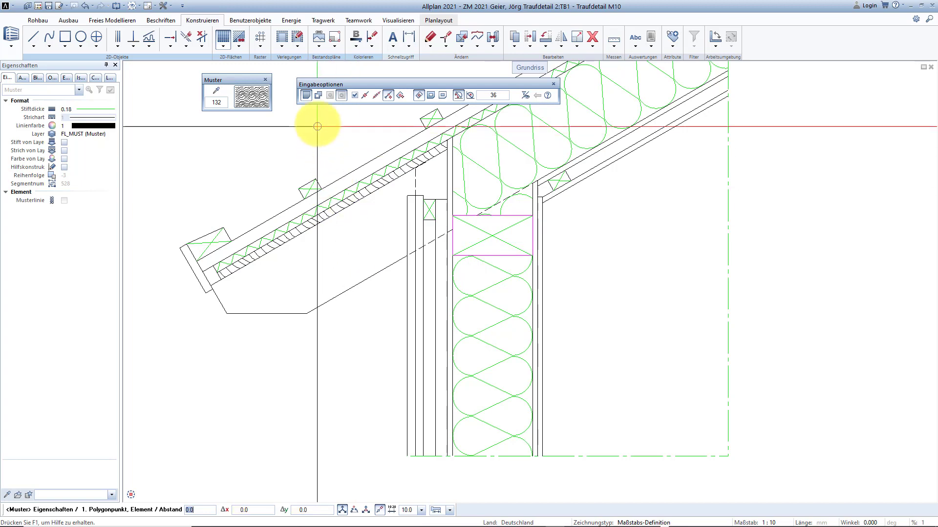
- Switch to composite area input with automatic area detection (Flächensuche) turned on
left_click(318, 95)
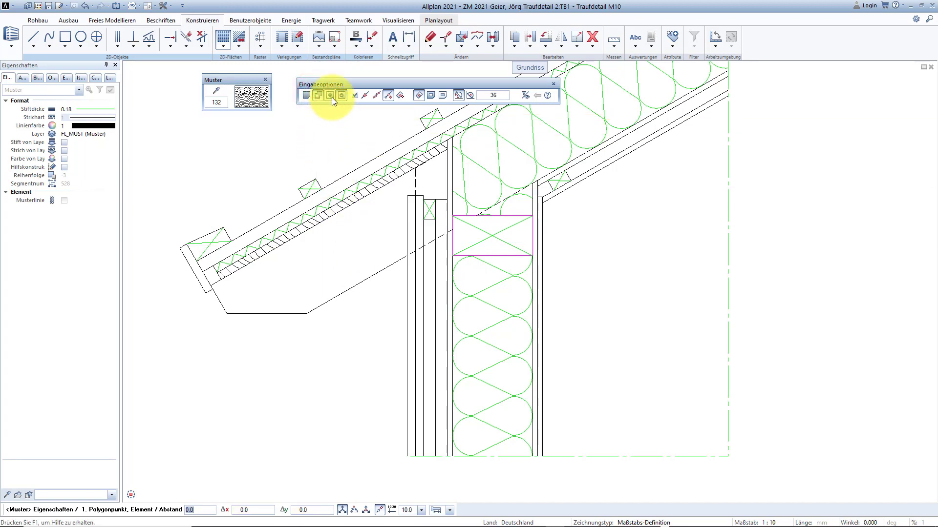
left_click(330, 95)
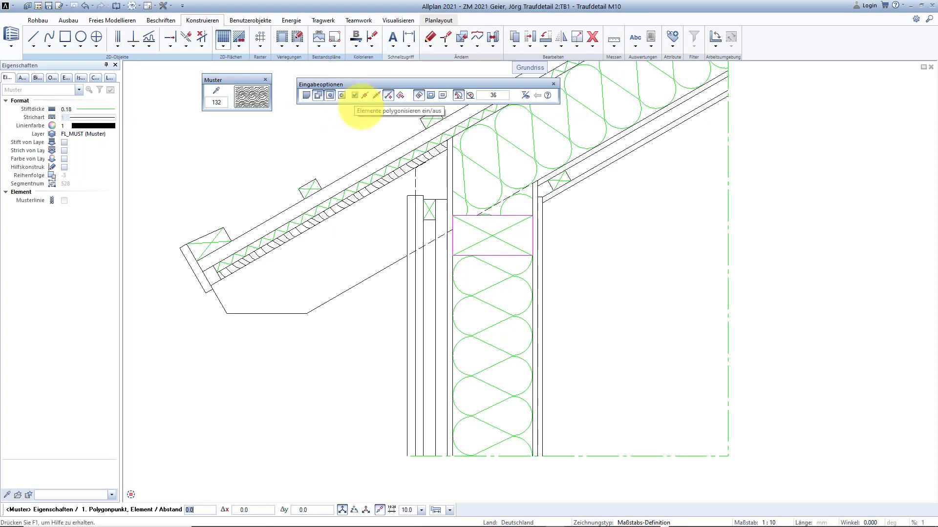
left_click(419, 99)
scroll(418, 235, "up", 2)
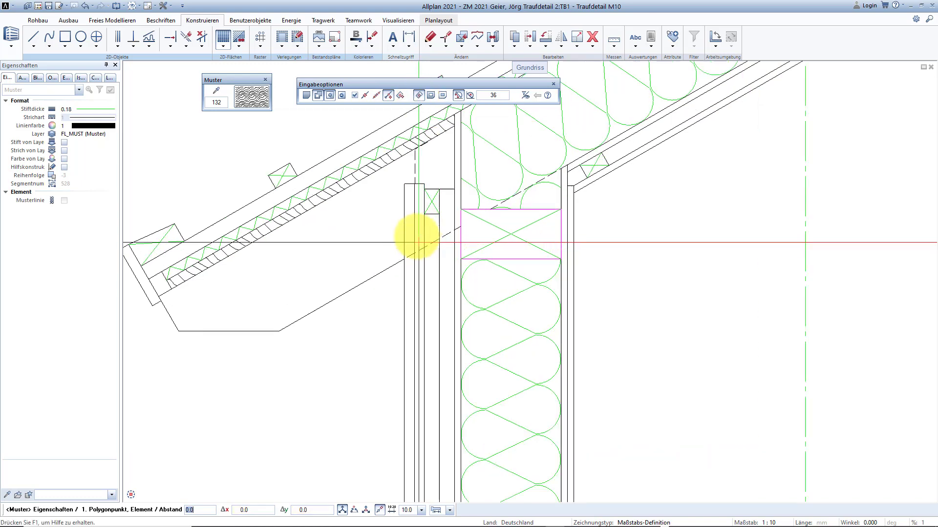
scroll(416, 236, "up", 2)
scroll(416, 235, "up", 1)
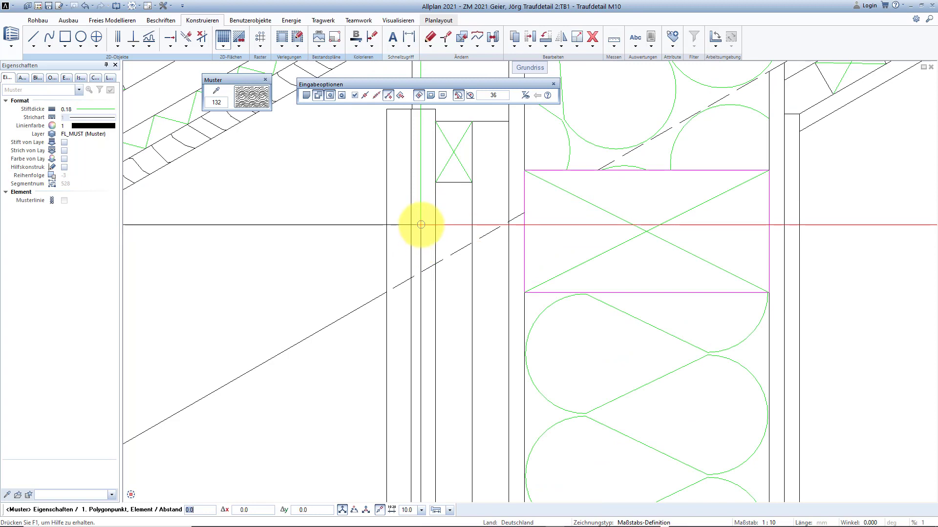
- Fill the narrow vertical wall board below the eaves with the 0° wood grain, then end the tool
left_click(421, 224)
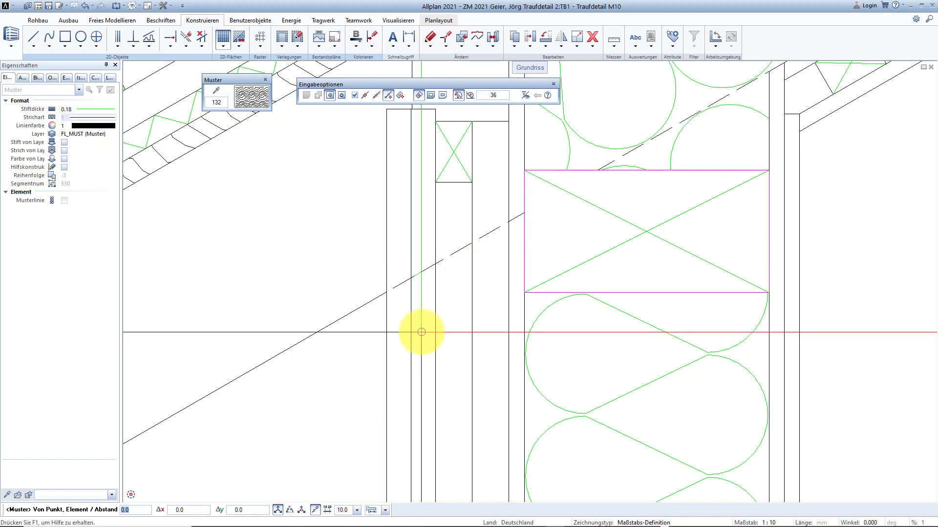
left_click(421, 332)
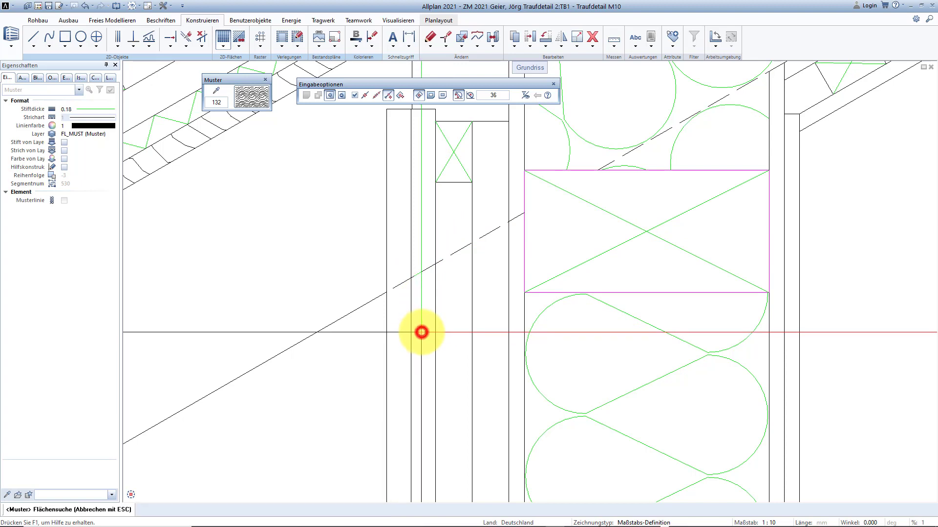
scroll(421, 334, "down", 2)
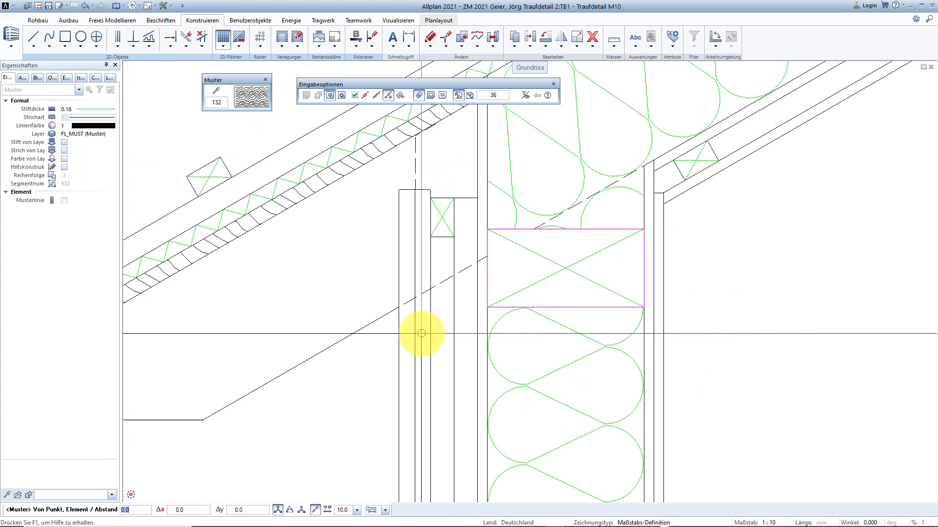
scroll(420, 332, "down", 2)
middle_click_drag(420, 332, 426, 251)
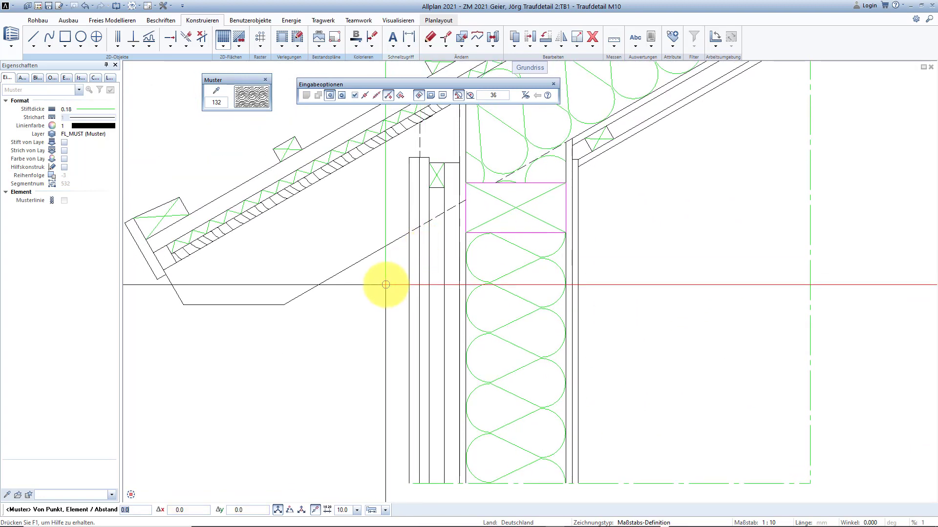
key("Escape")
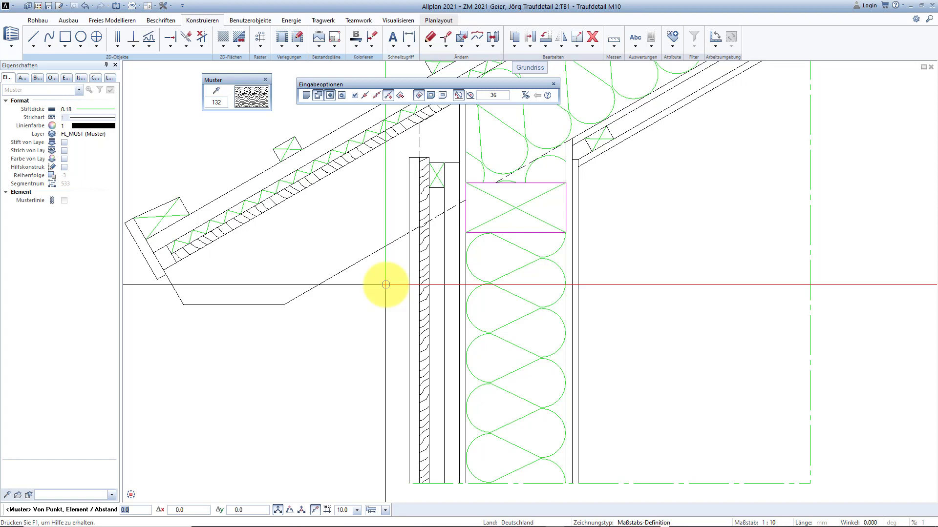
key("Escape")
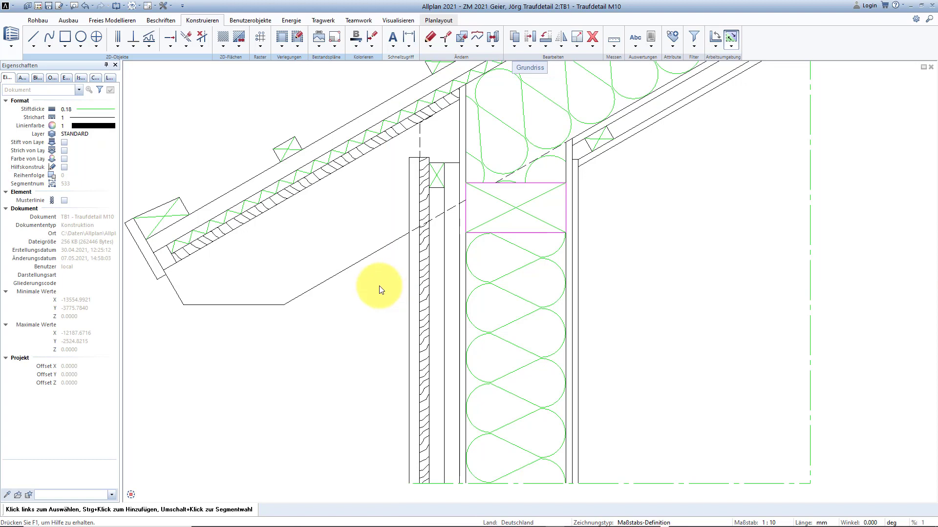
- Zoom to full view and start a hatch area using horizontal-line hatch 130
left_click(142, 495)
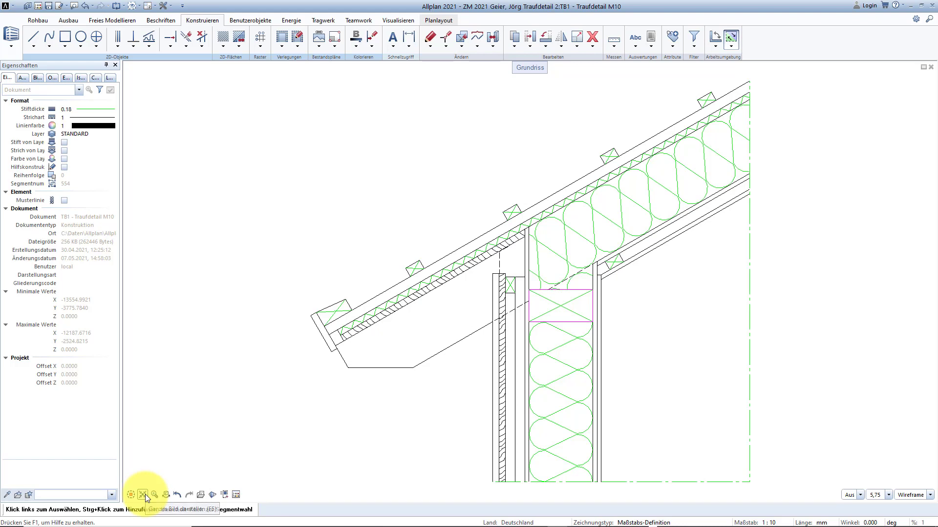
left_click(223, 41)
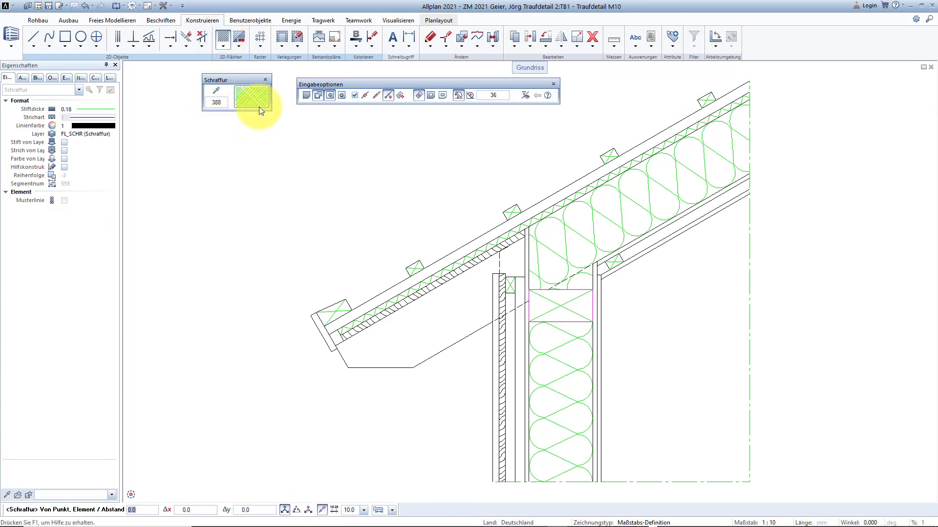
left_click(261, 100)
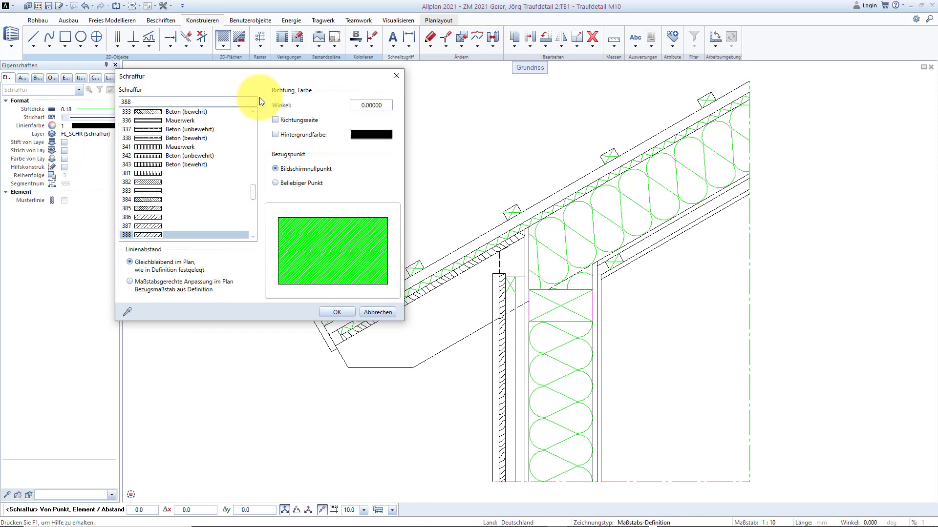
left_click_drag(252, 191, 251, 144)
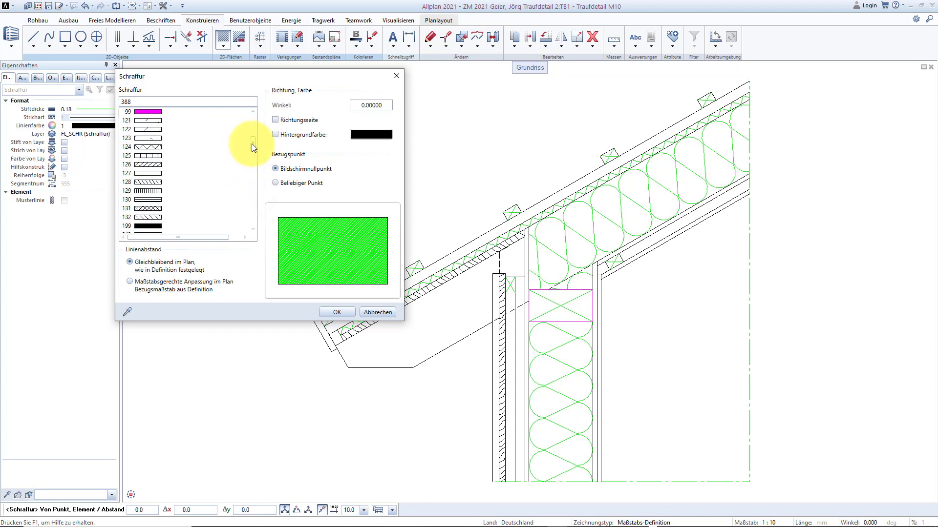
left_click(152, 200)
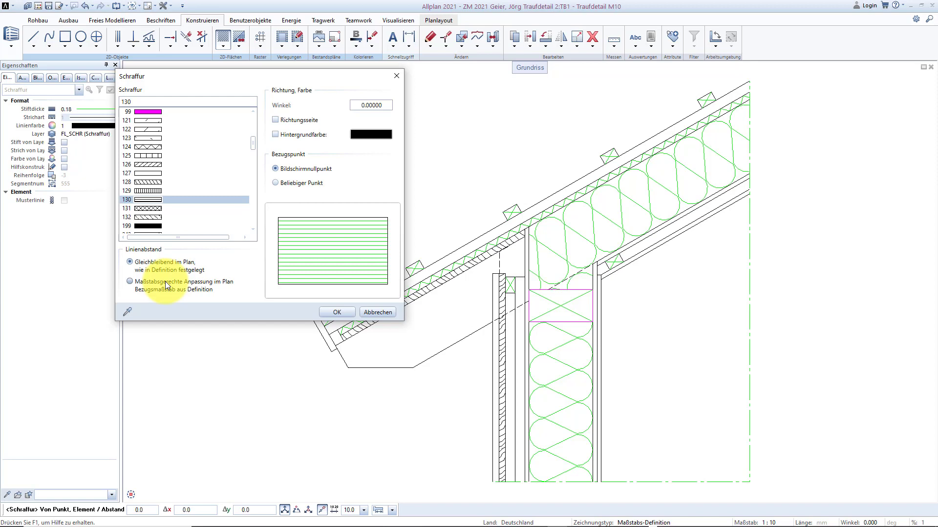
left_click(326, 312)
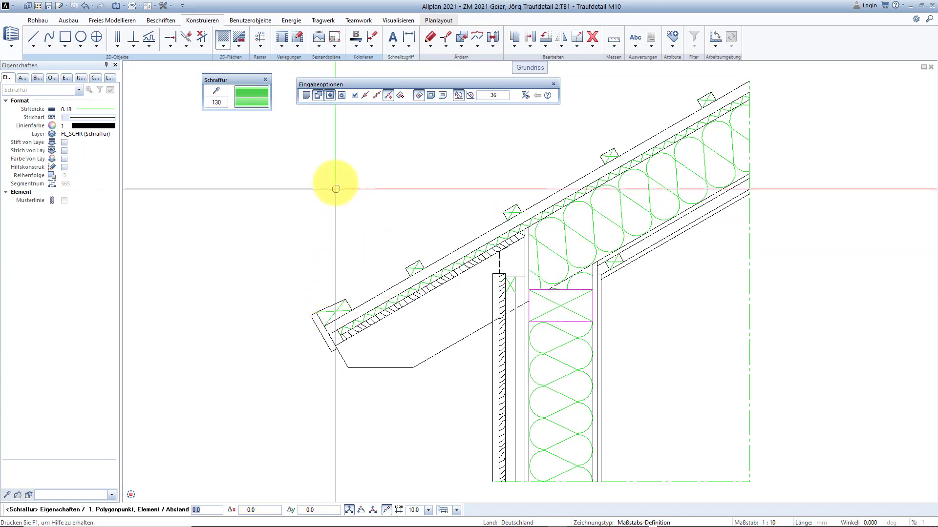
- Hatch the thin wall strip using Multi input with automatic area detection
left_click(318, 96)
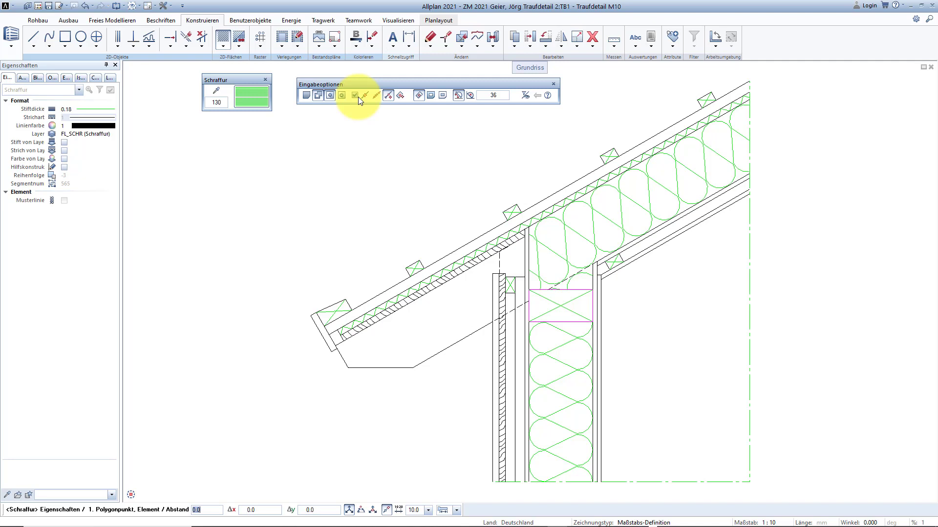
left_click(416, 98)
scroll(531, 316, "up", 3)
scroll(531, 316, "up", 2)
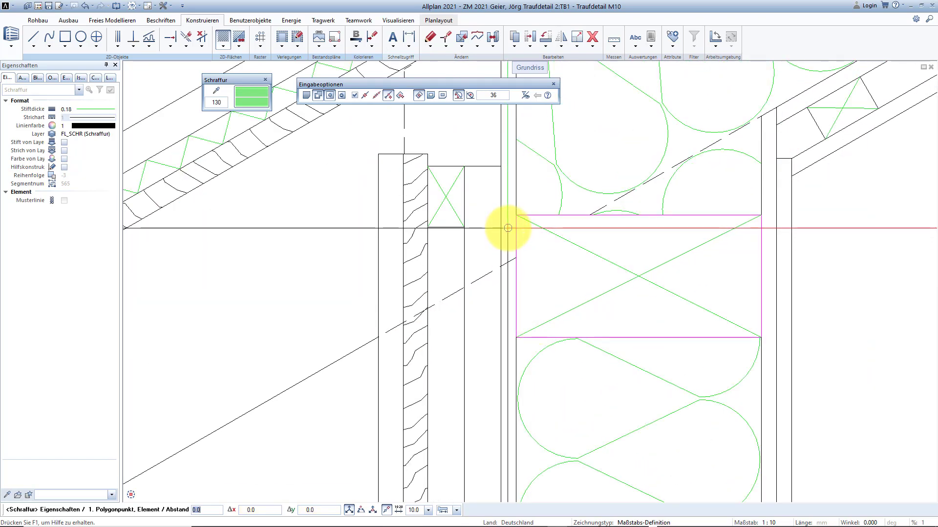
left_click(508, 228)
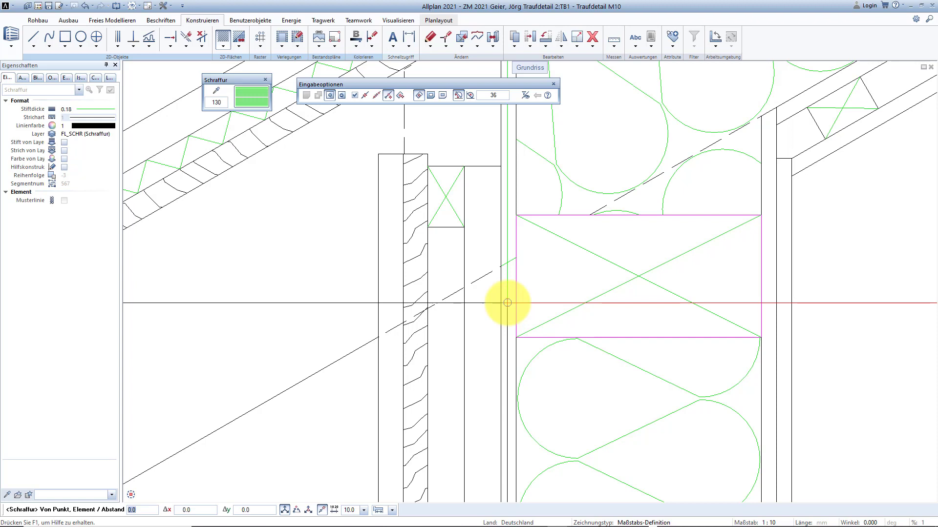
left_click(507, 303)
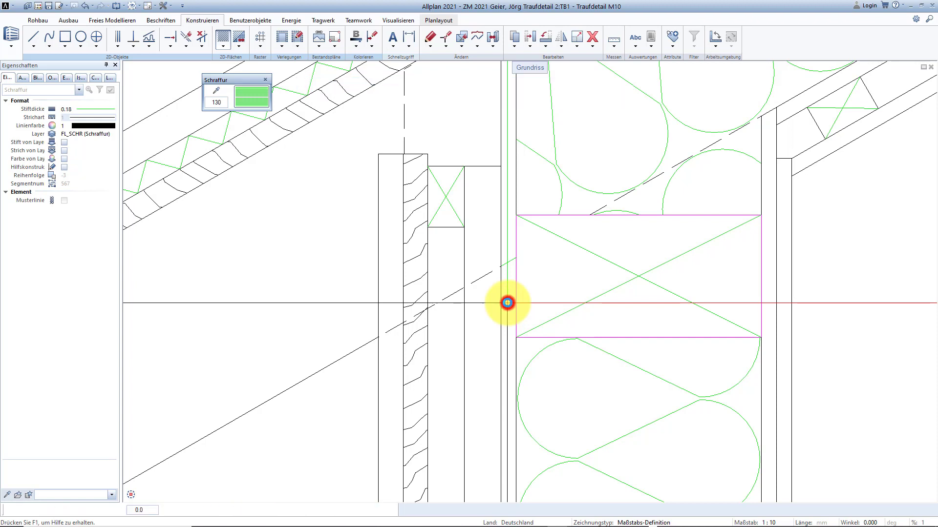
left_click(482, 315)
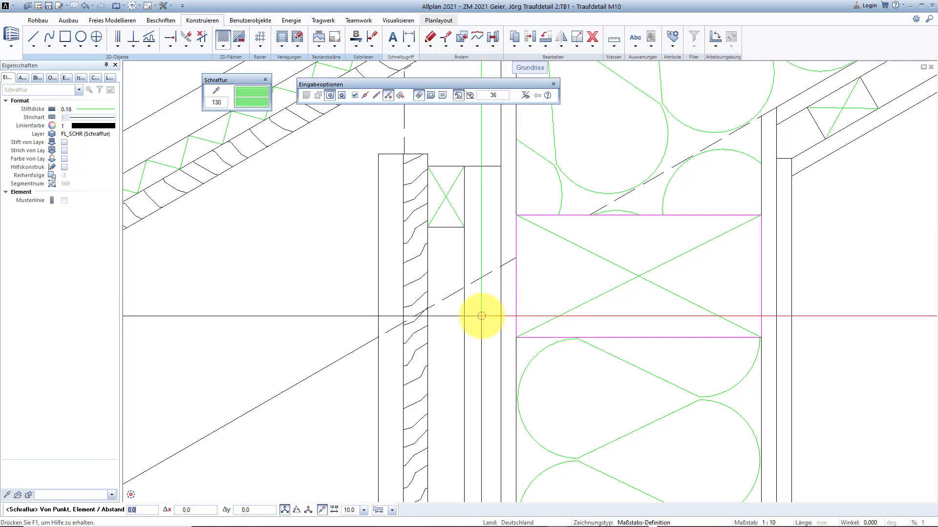
key("Escape")
- Switch to Einzel mode and hatch the thin layer right of the insulation
scroll(482, 316, "down", 3)
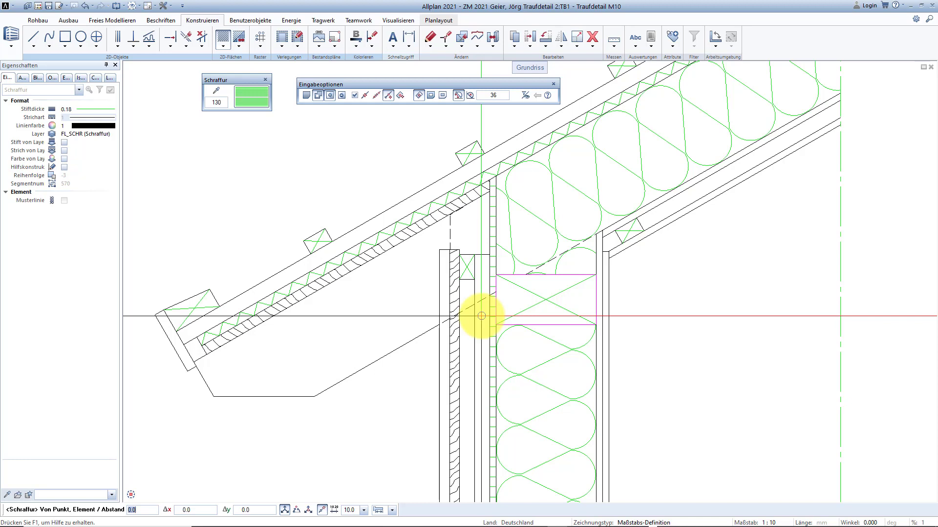
left_click(307, 95)
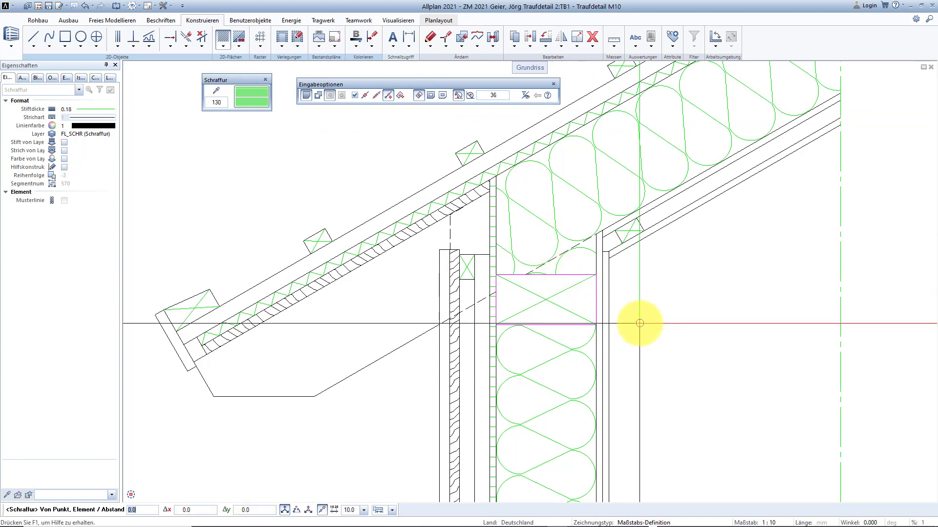
scroll(640, 321, "up", 1)
scroll(640, 322, "up", 1)
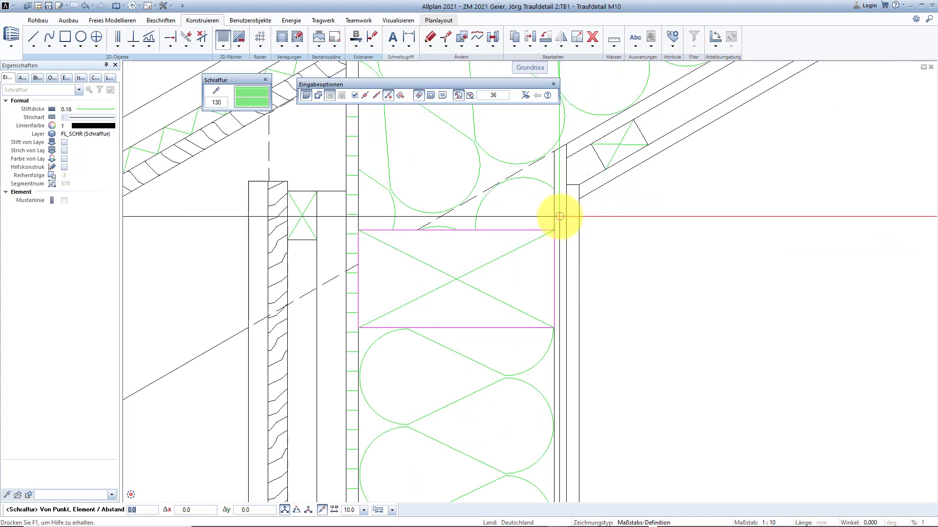
left_click(560, 216)
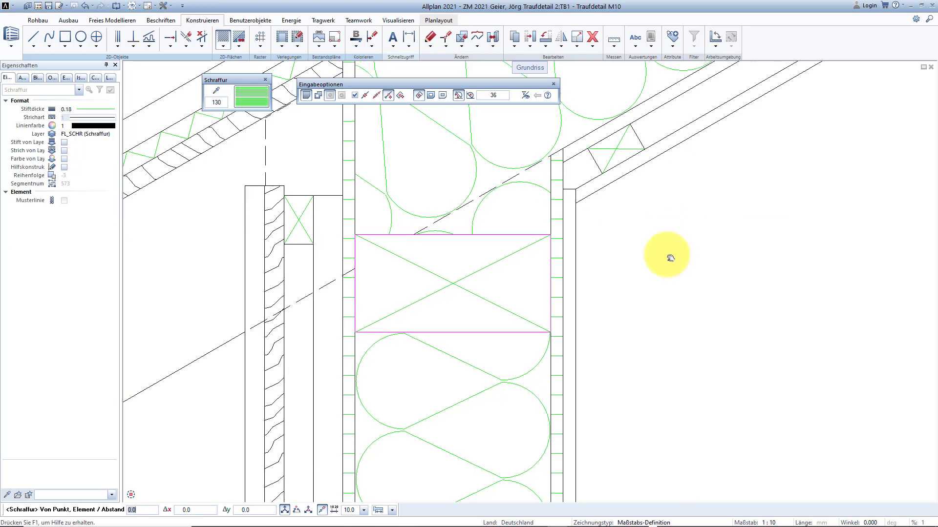
middle_click_drag(670, 257, 466, 416)
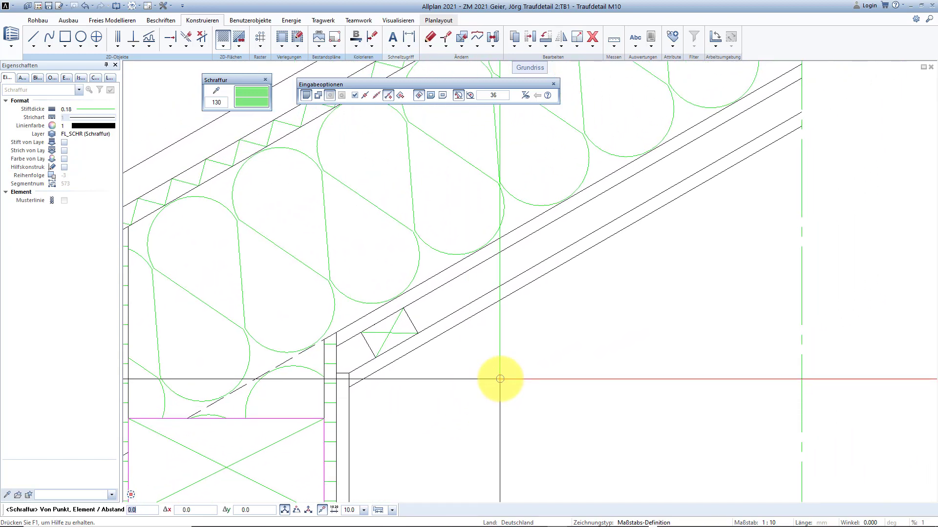
- Rotate hatch 130 to a 120° angle and apply it to the thin sloped roof strip
left_click(252, 96)
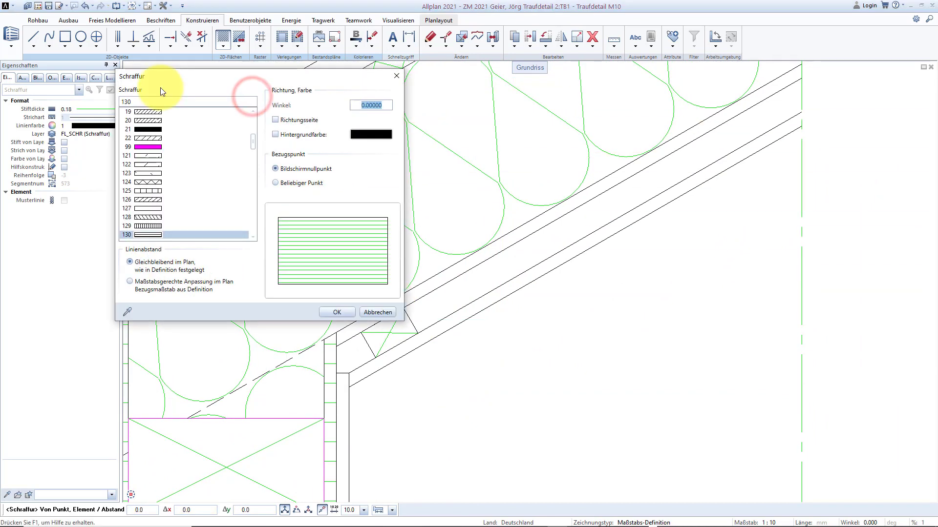
left_click(384, 105)
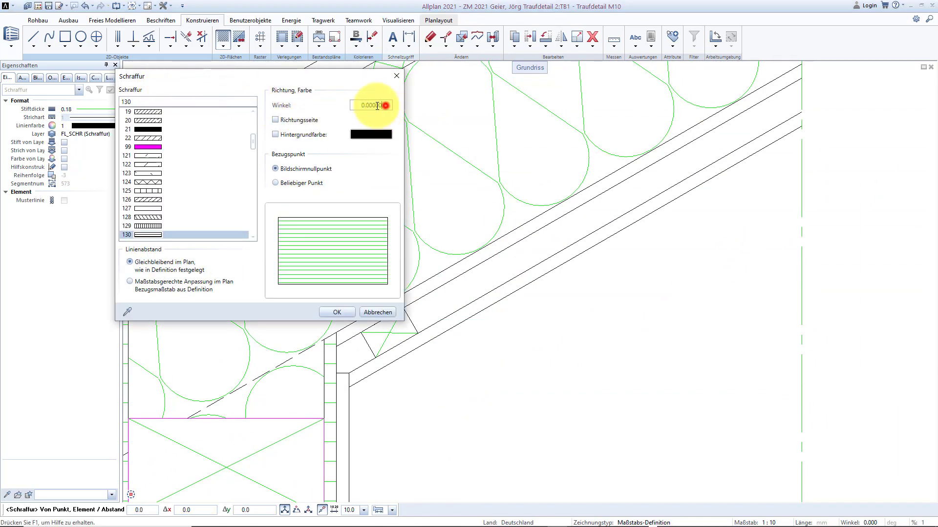
type("120")
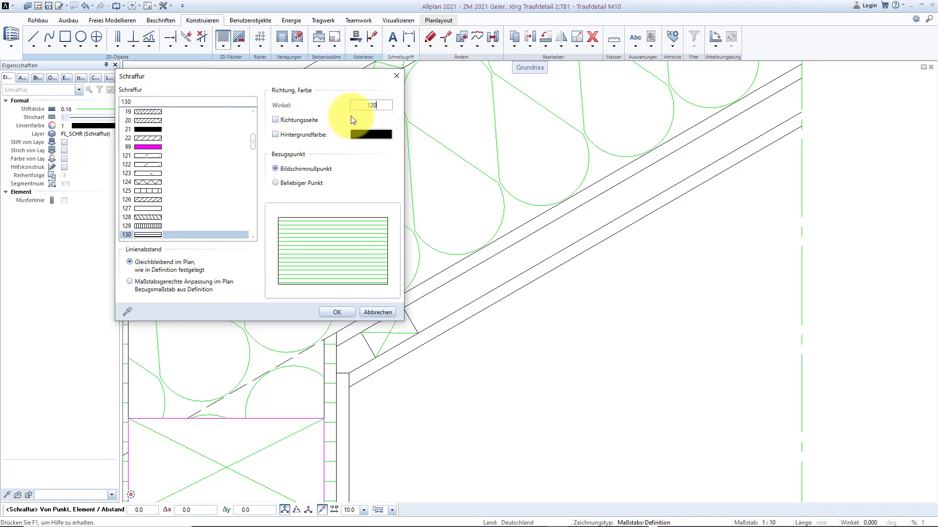
key("Tab")
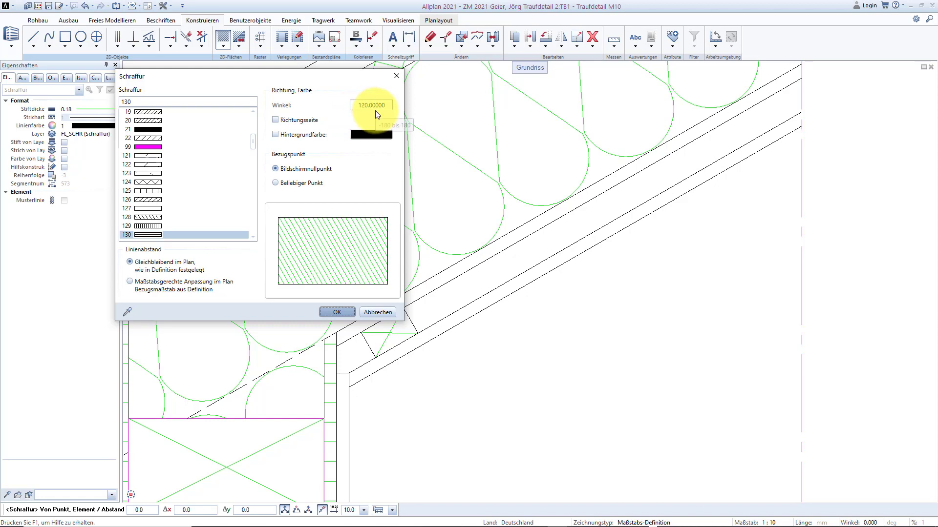
left_click(336, 313)
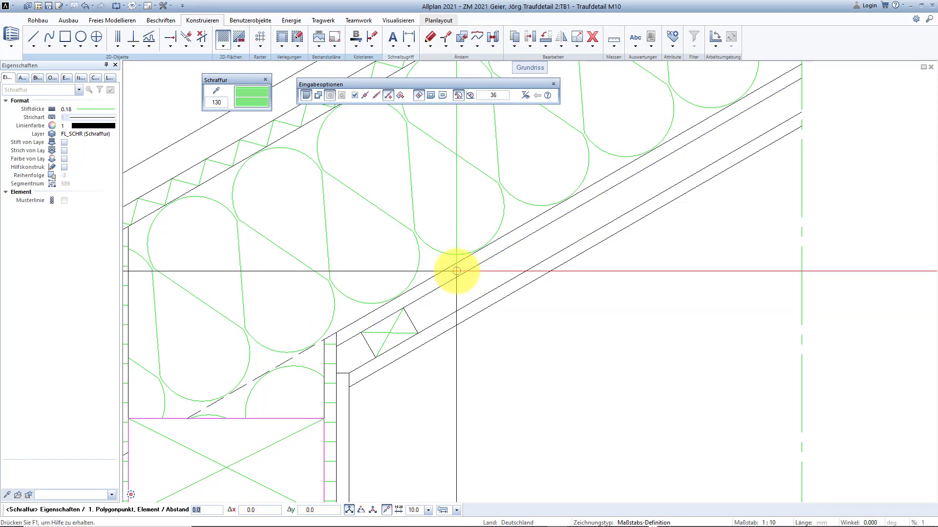
left_click(456, 271)
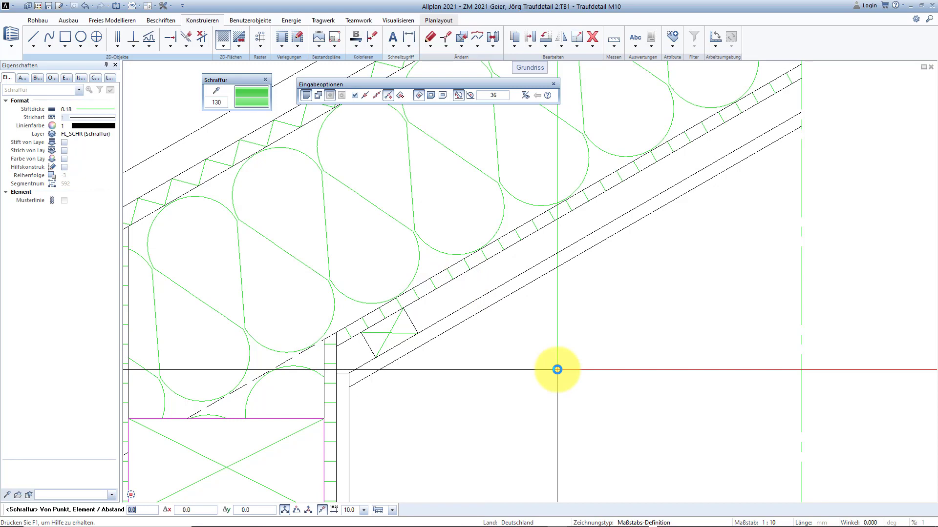
key("Escape")
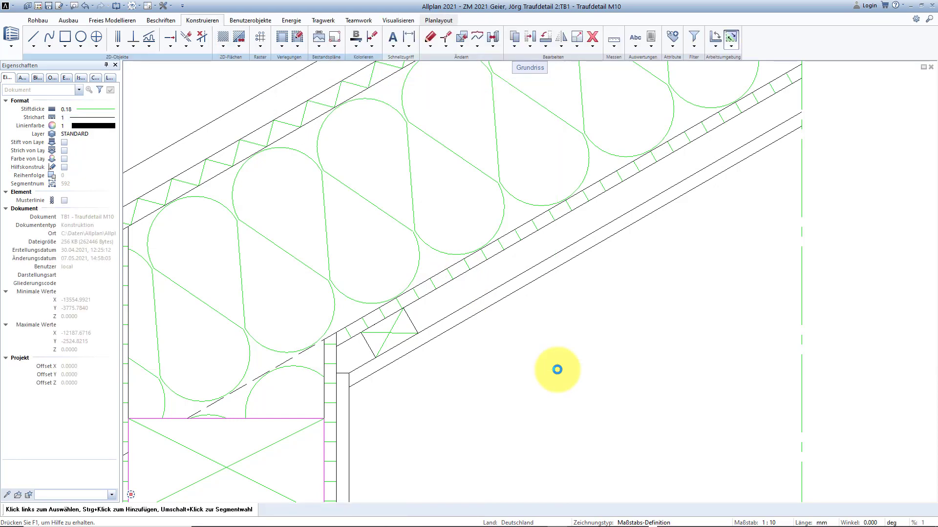